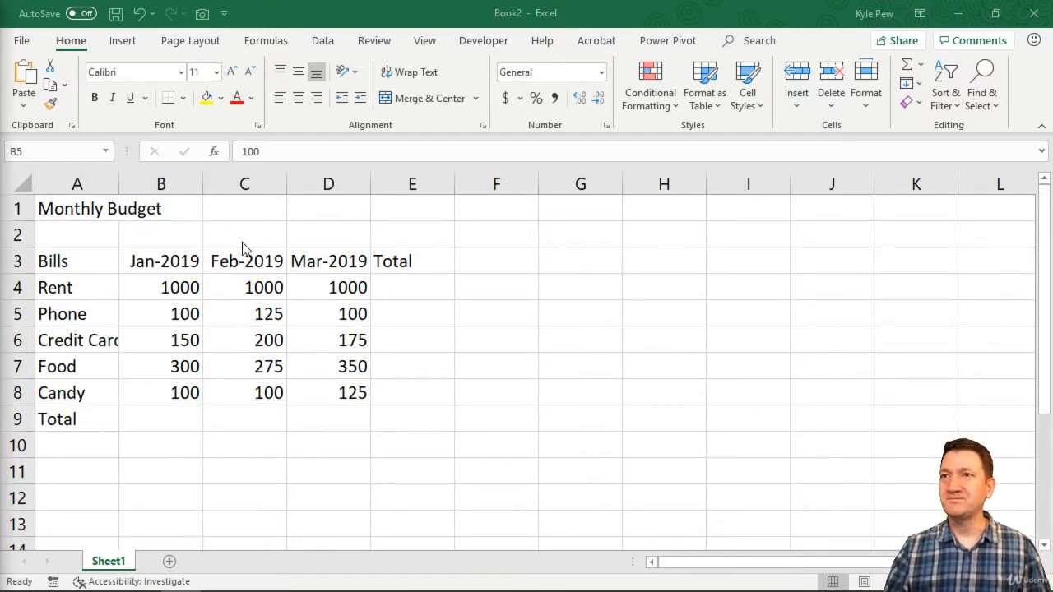
Enter the formula =1000+100+150+300+100 in B9 to total the January bills
{"action": "left_click", "coordinate": [148, 418]}
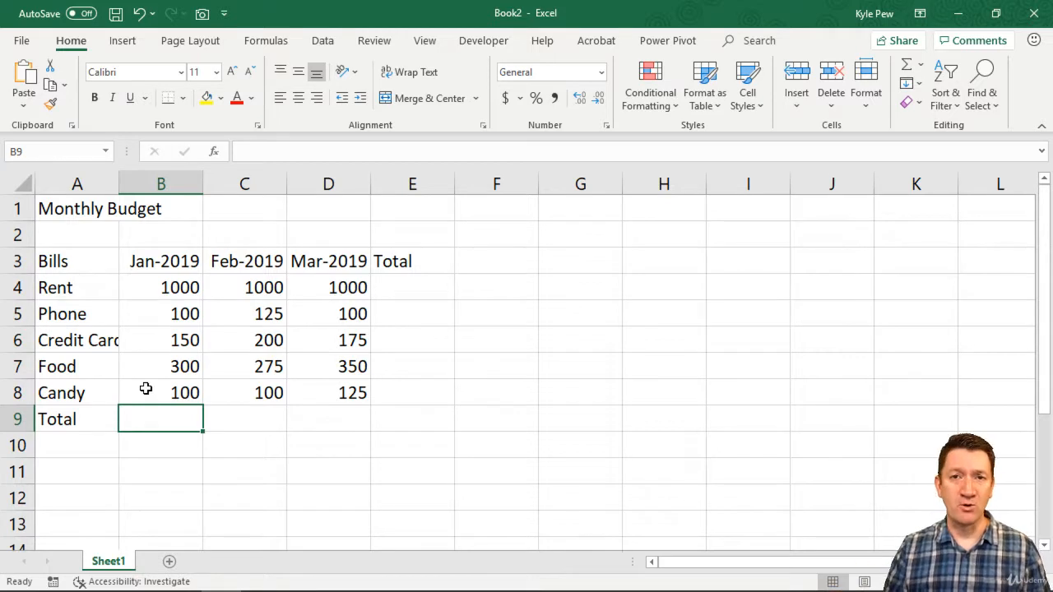
{"action": "left_click", "coordinate": [246, 417]}
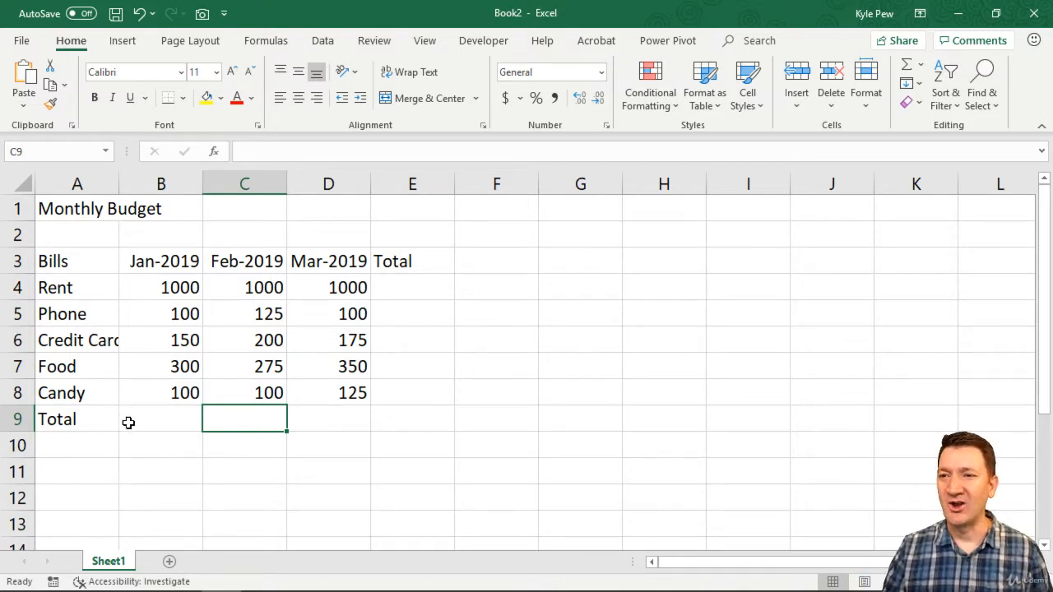
{"action": "left_click", "coordinate": [186, 422]}
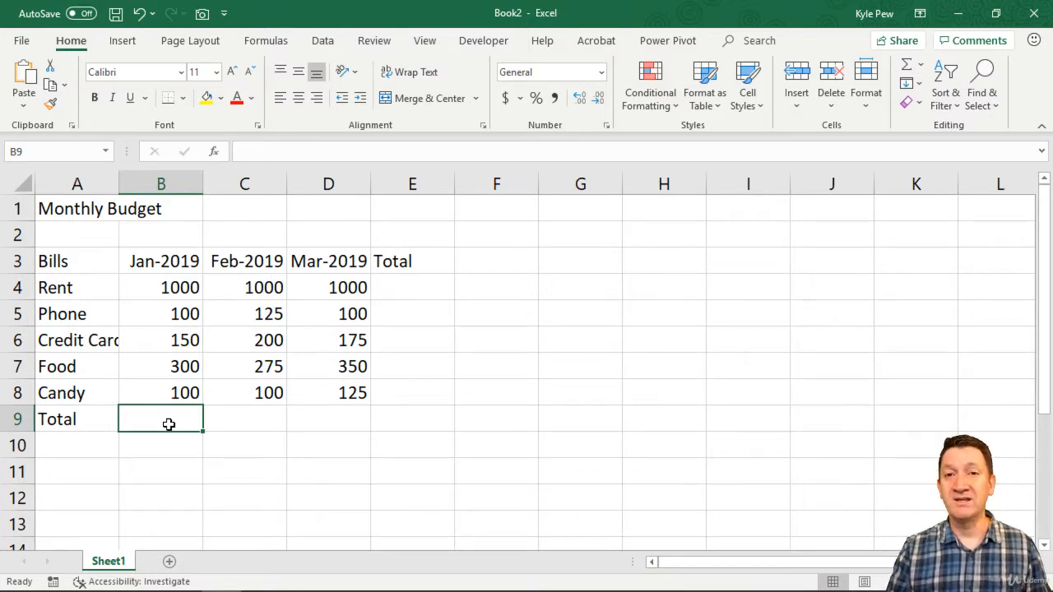
{"action": "type", "text": "="}
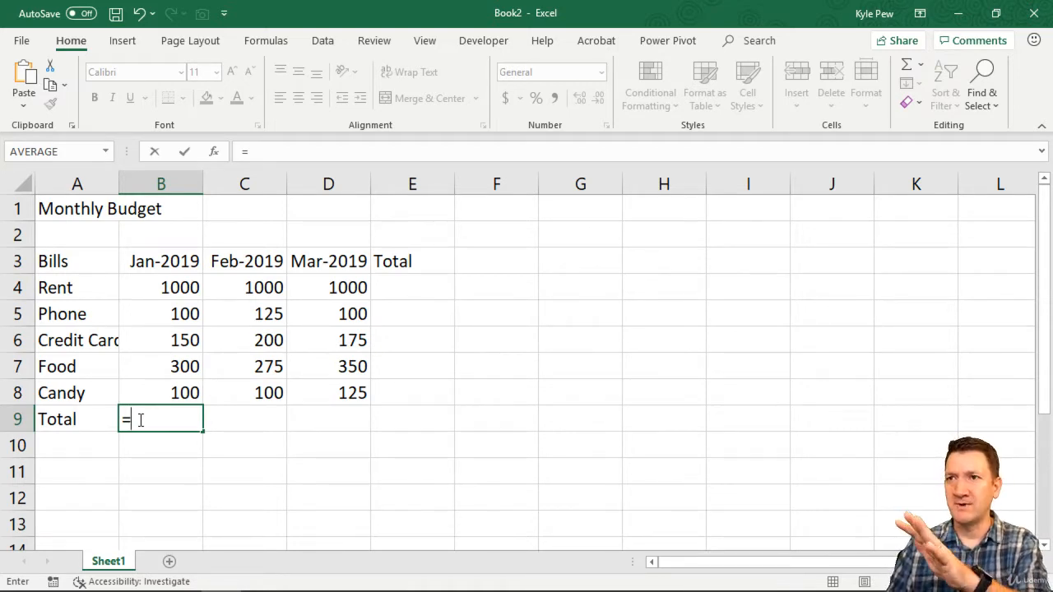
{"action": "type", "text": "1"}
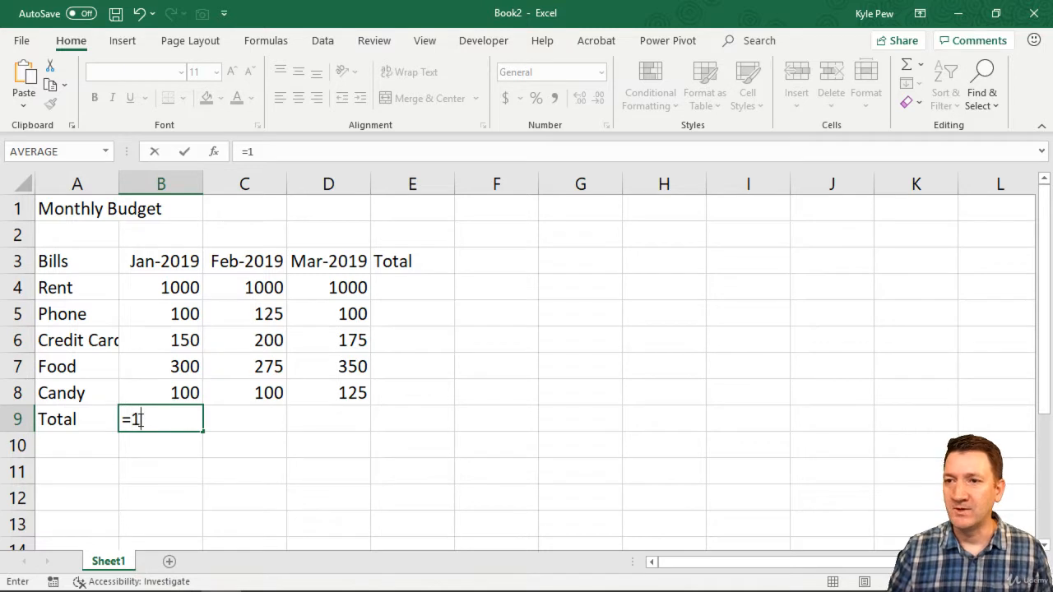
{"action": "type", "text": "000"}
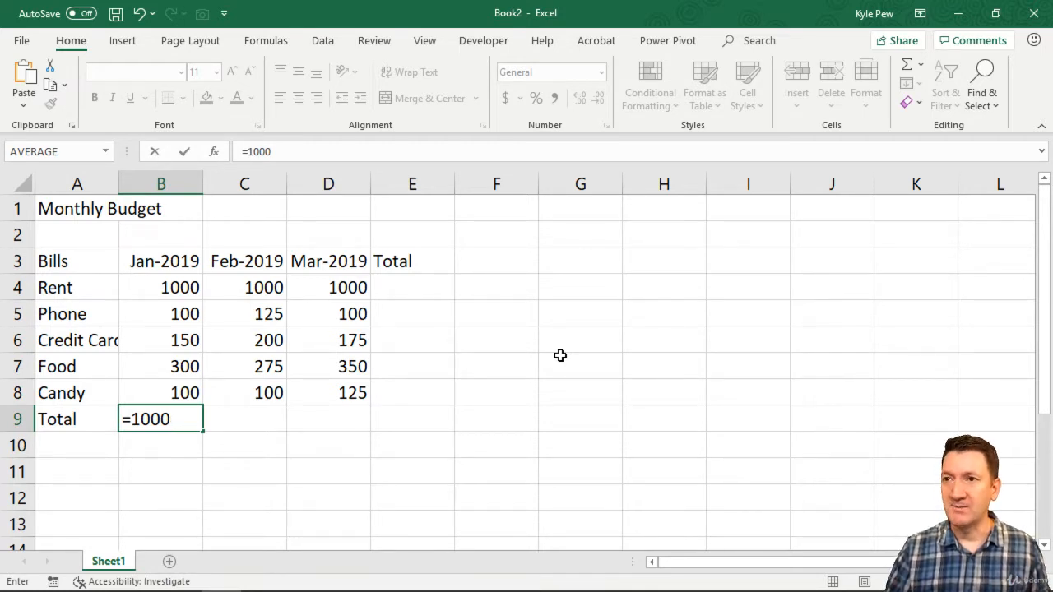
{"action": "type", "text": "+"}
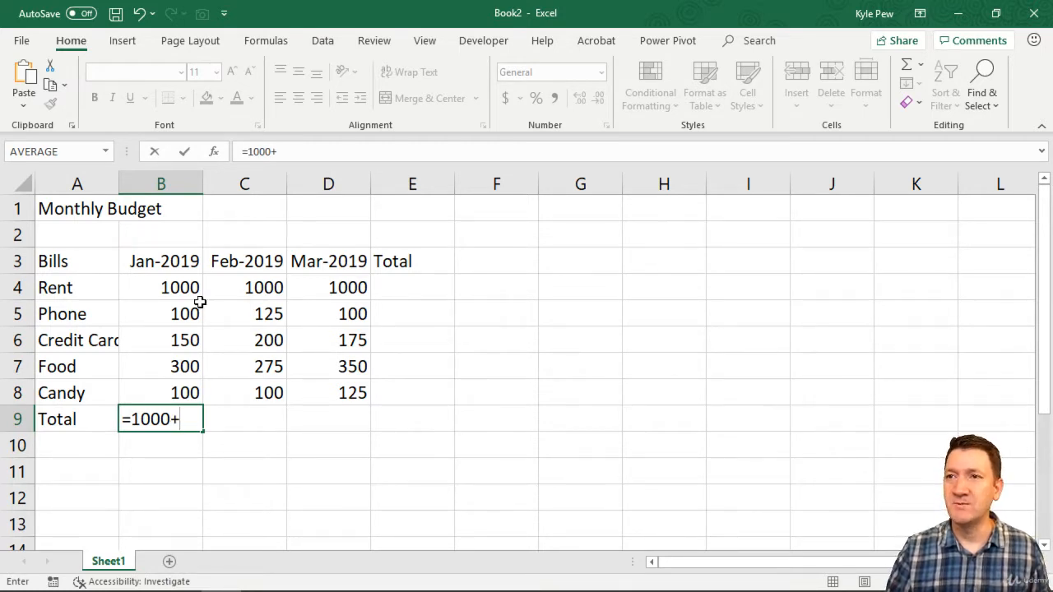
{"action": "type", "text": "100"}
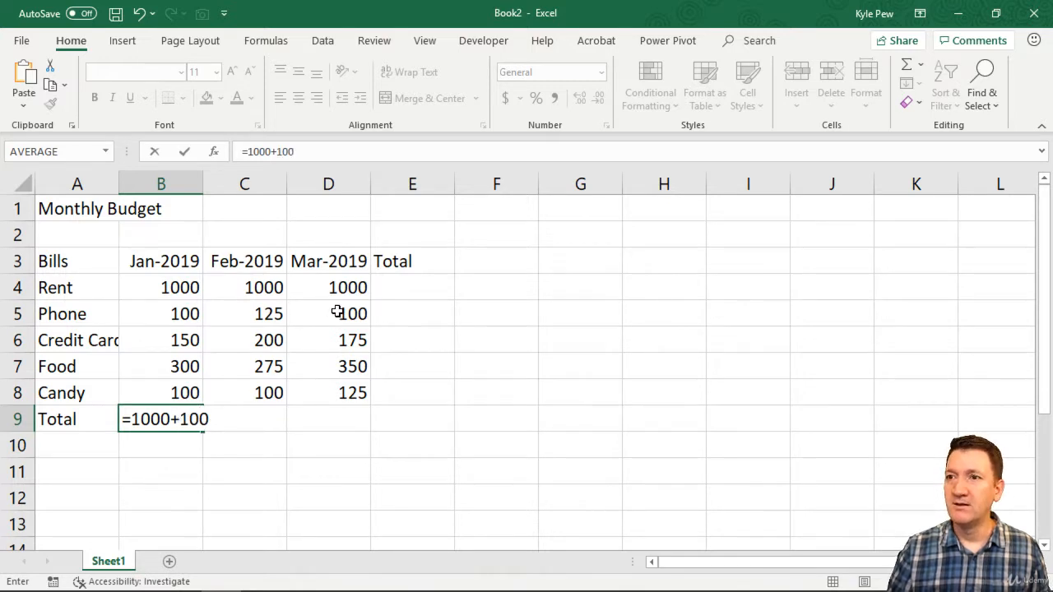
{"action": "type", "text": "+150+"}
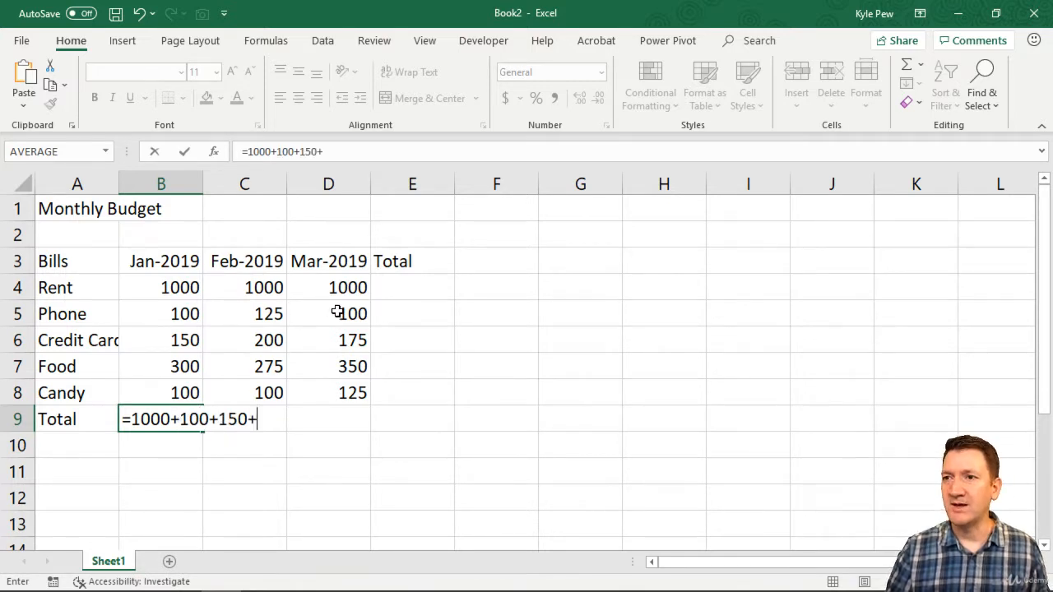
{"action": "type", "text": "300+100"}
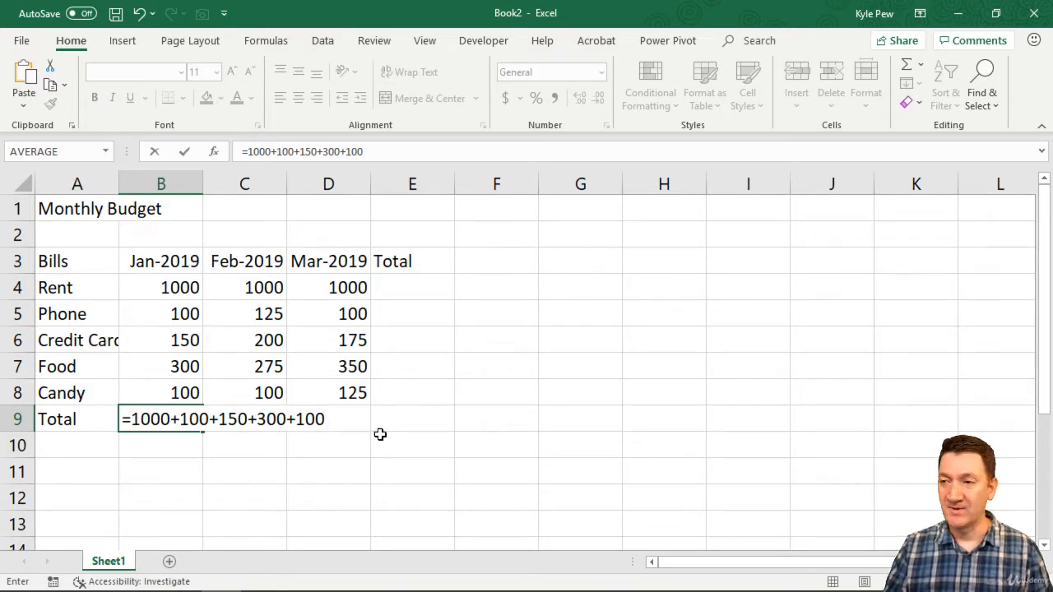
{"action": "key", "text": "Return"}
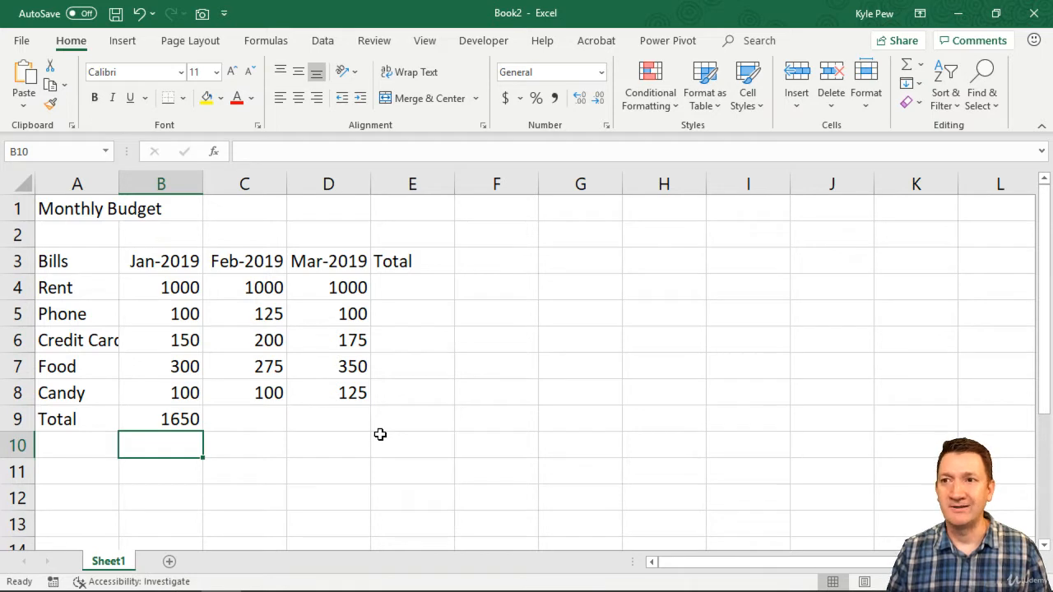
Change the first number in the B9 total formula to 10000
{"action": "left_click", "coordinate": [179, 419]}
{"action": "double_click", "coordinate": [181, 419]}
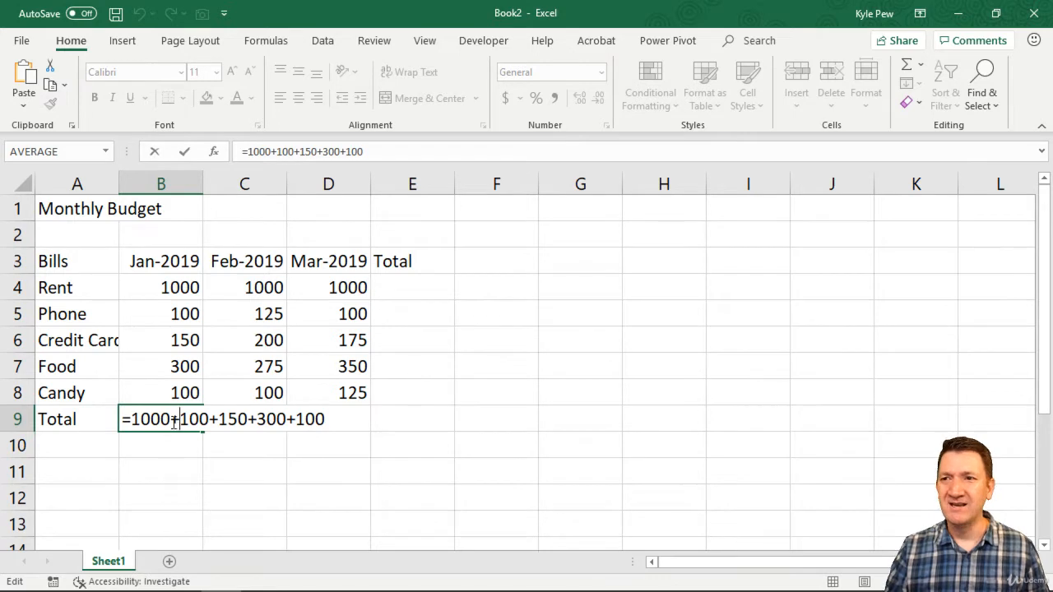
{"action": "left_click", "coordinate": [171, 418]}
{"action": "type", "text": "0"}
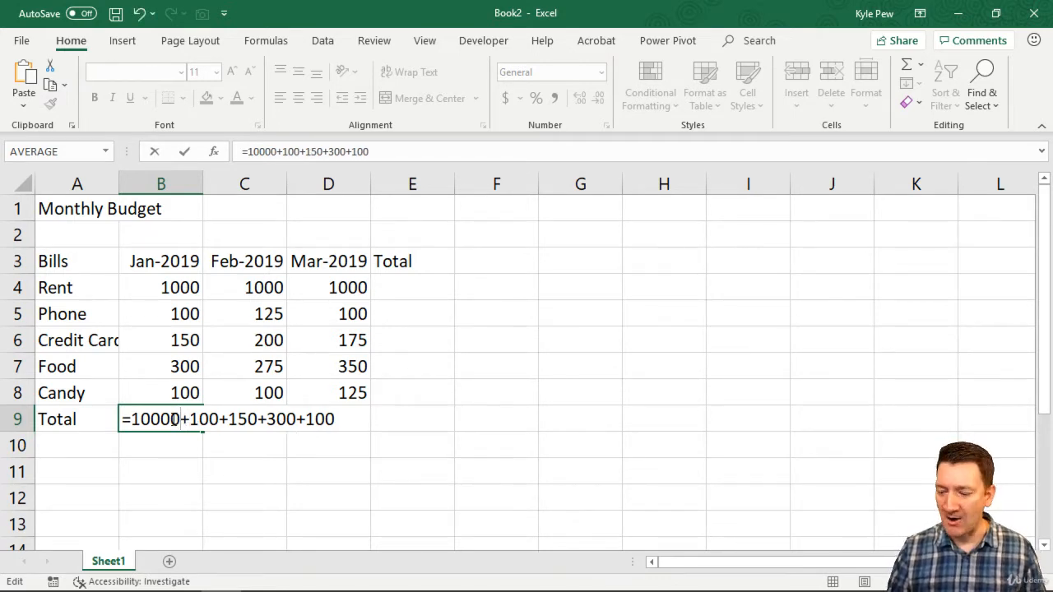
{"action": "key", "text": "Return"}
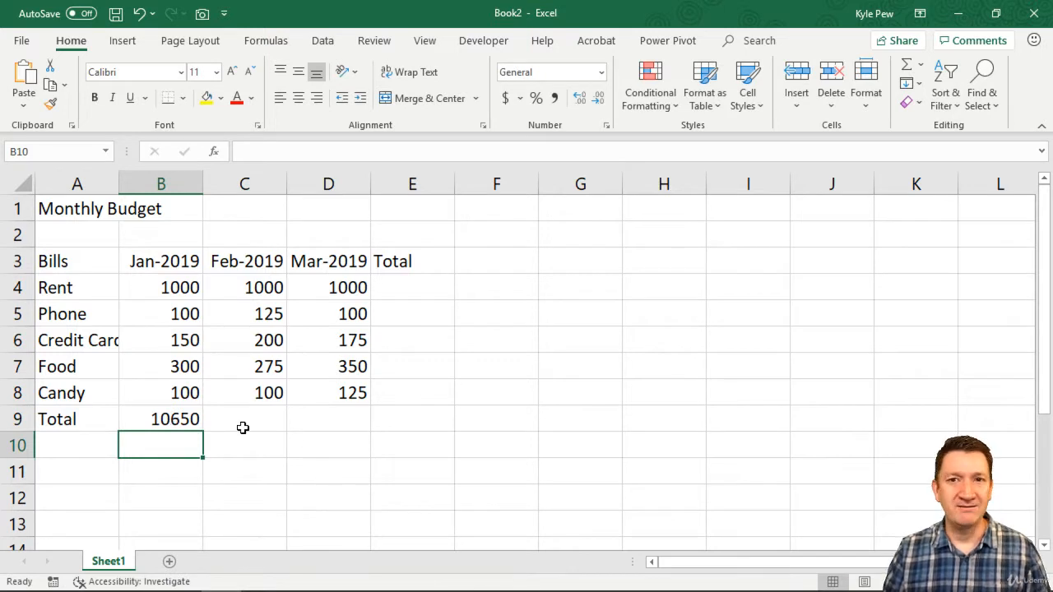
Correct the first number in the B9 total formula to 1000 and review the formula
{"action": "double_click", "coordinate": [188, 418]}
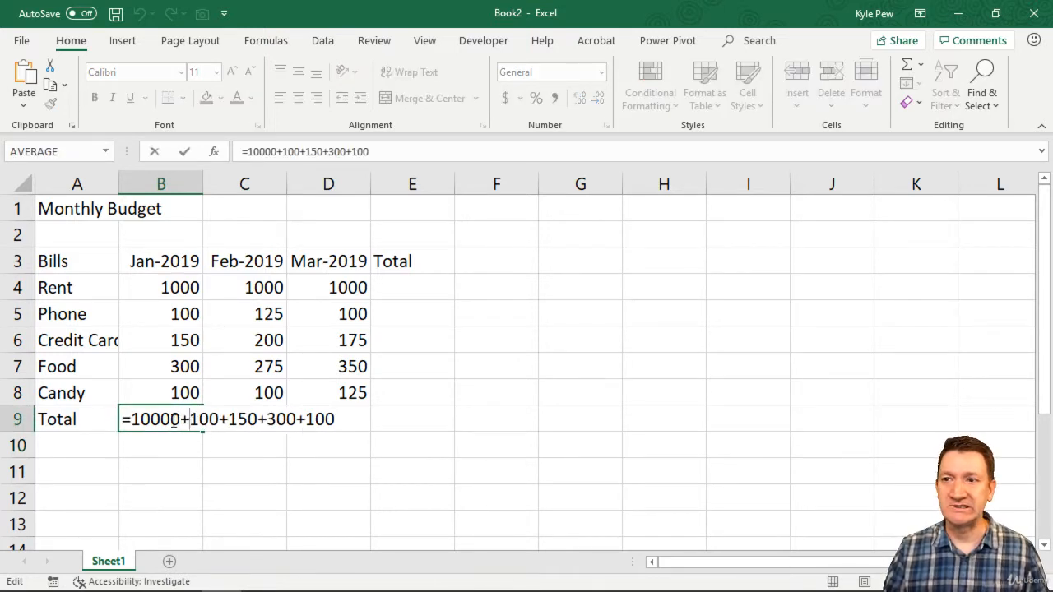
{"action": "key", "text": "BackSpace"}
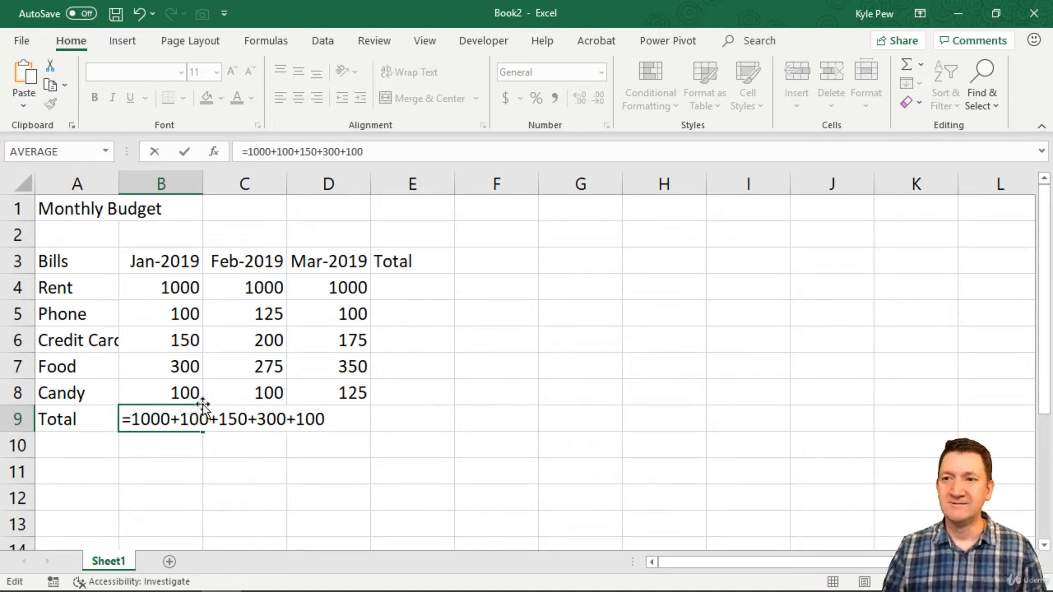
{"action": "key", "text": "Return"}
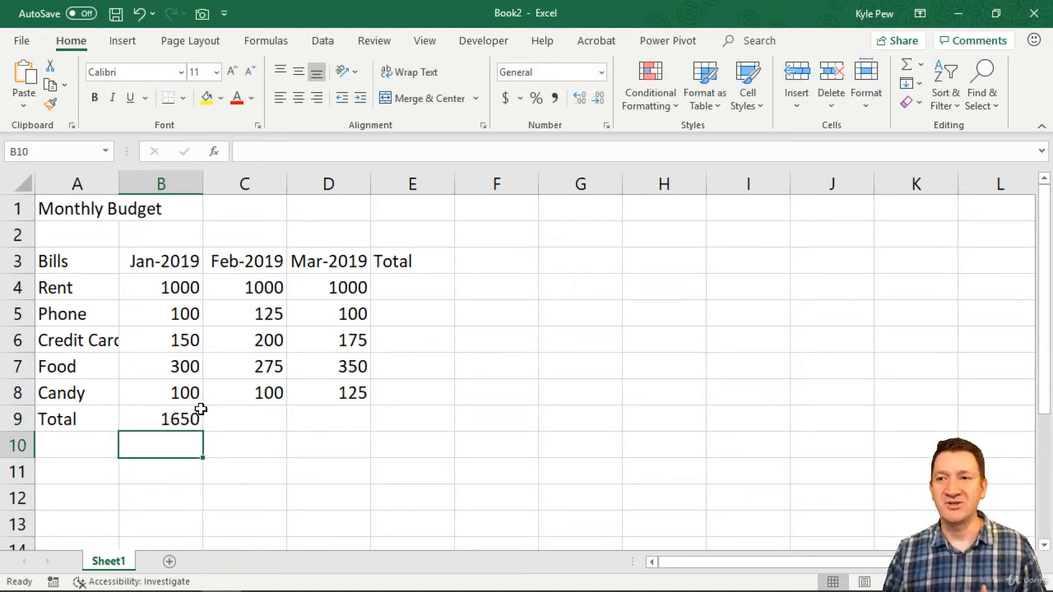
{"action": "double_click", "coordinate": [188, 411]}
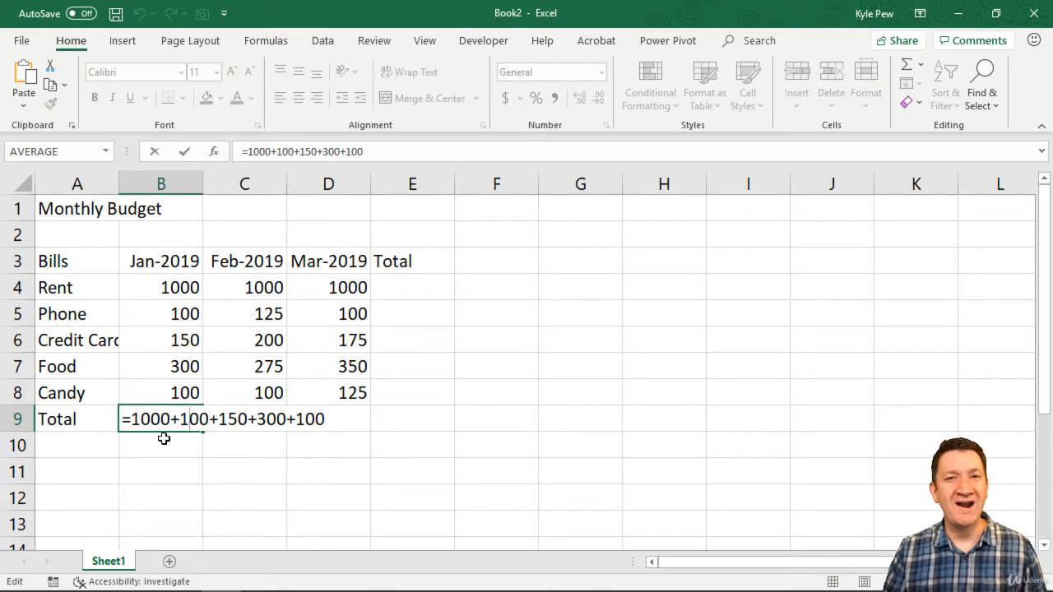
{"action": "key", "text": "Return"}
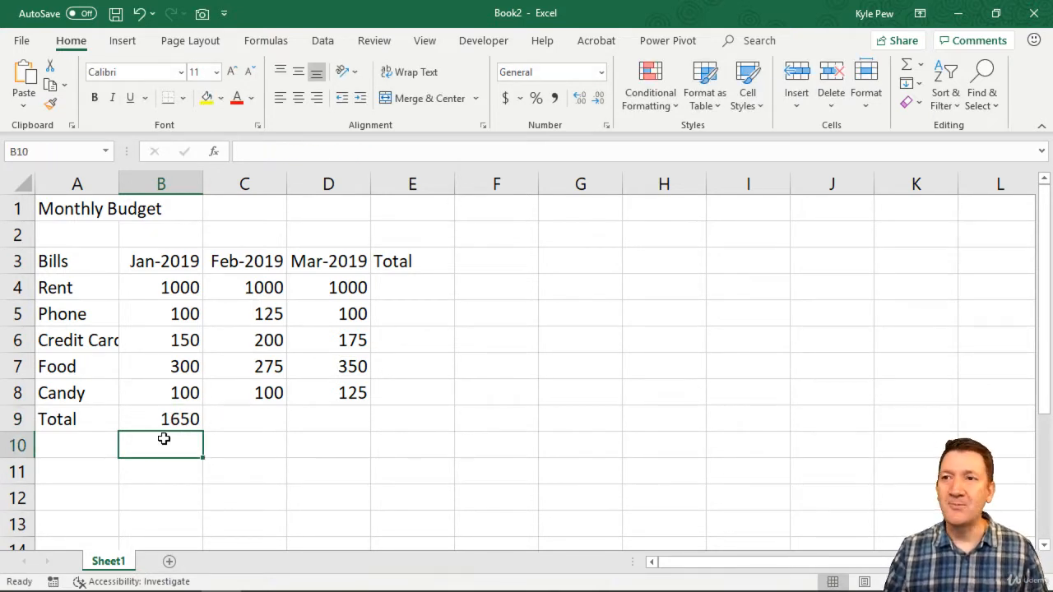
Set the January Phone amount in B5 to 125
{"action": "left_click_drag", "start_coordinate": [169, 280], "coordinate": [167, 393]}
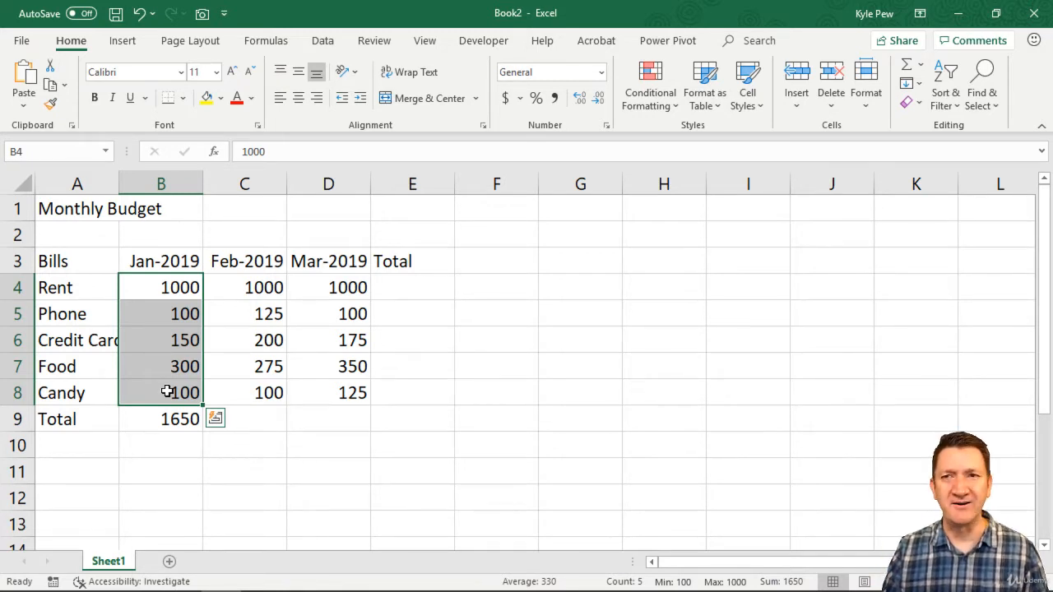
{"action": "left_click", "coordinate": [176, 313]}
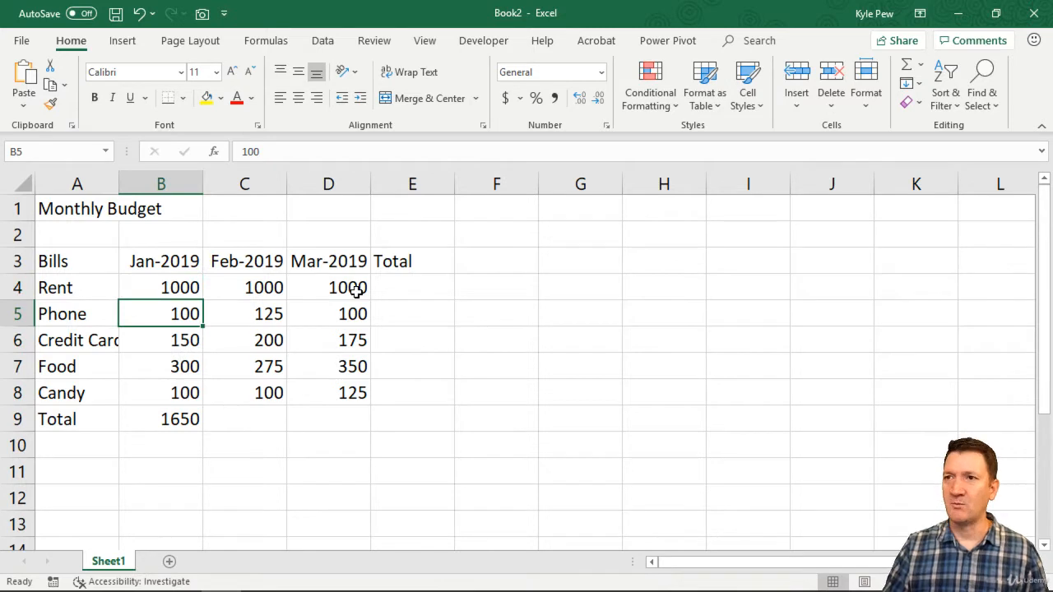
{"action": "type", "text": "1250"}
{"action": "key", "text": "BackSpace"}
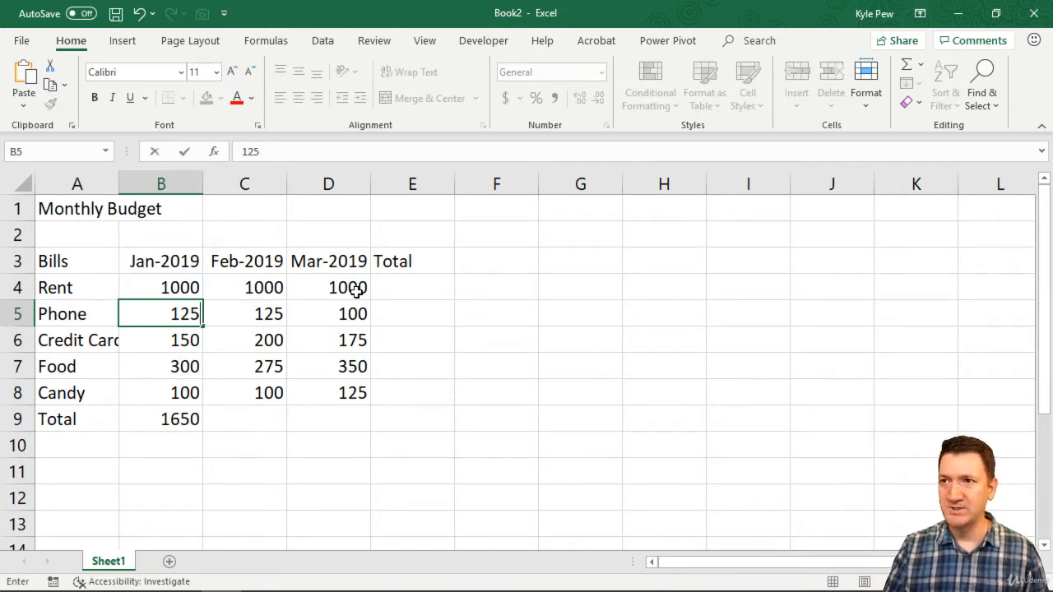
{"action": "key", "text": "Return"}
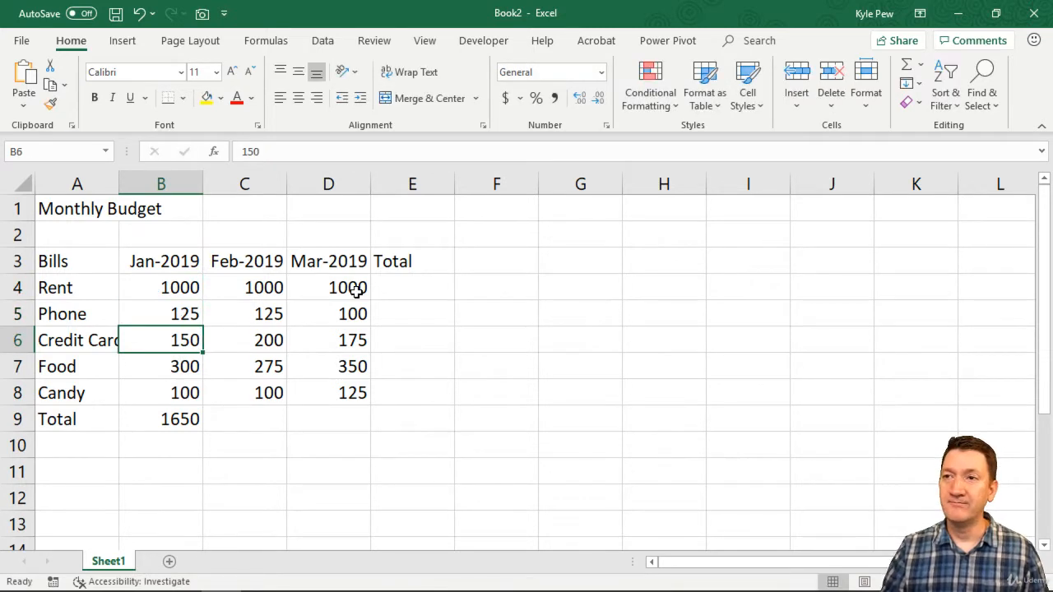
Replace the Phone amount, the second number in the B9 total formula, with 125
{"action": "left_click", "coordinate": [146, 309]}
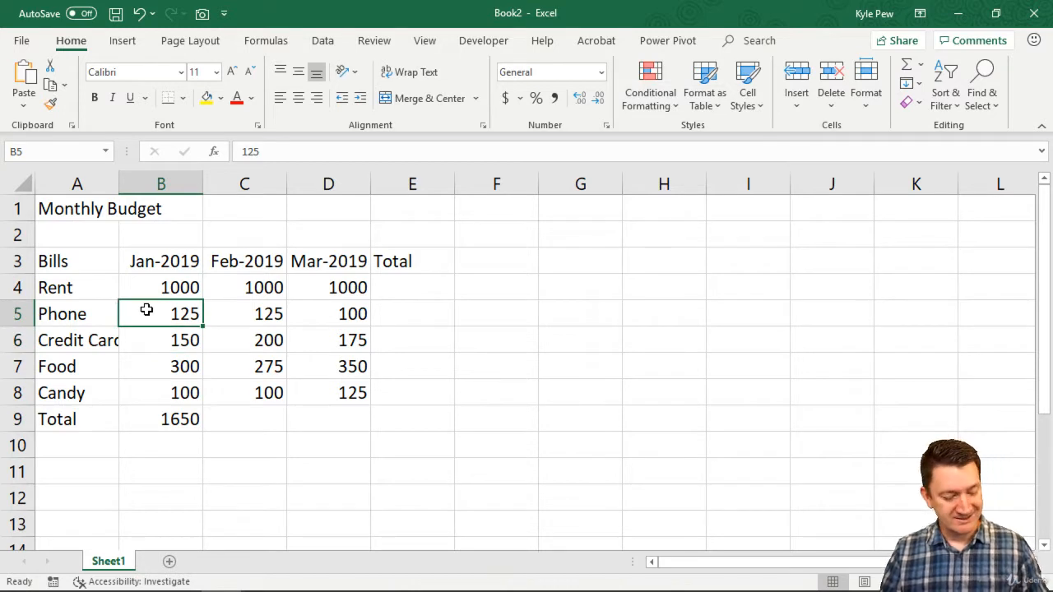
{"action": "left_click", "coordinate": [189, 419], "text": "ctrl"}
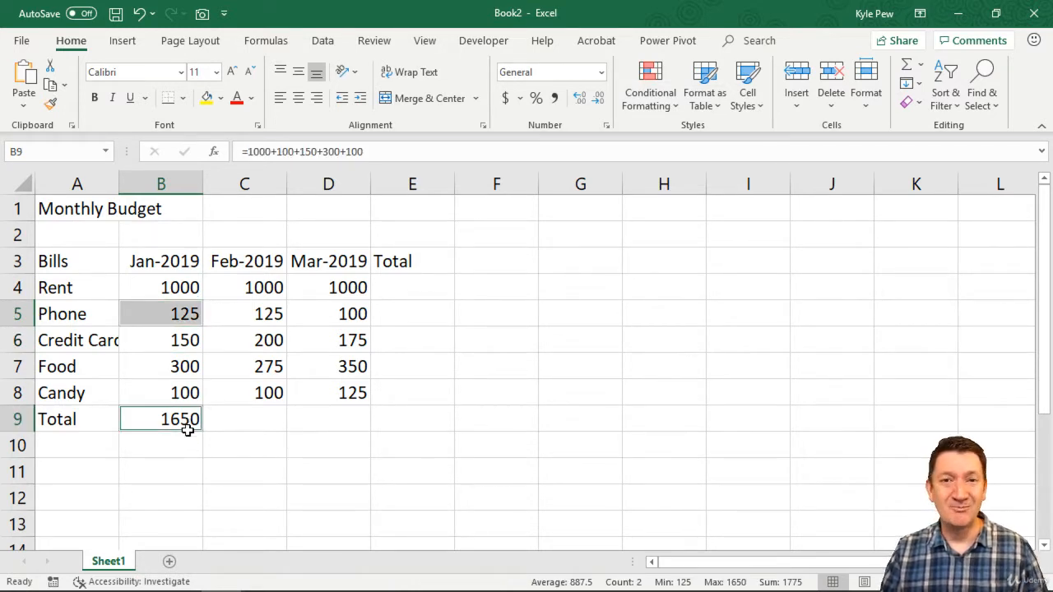
{"action": "double_click", "coordinate": [188, 420]}
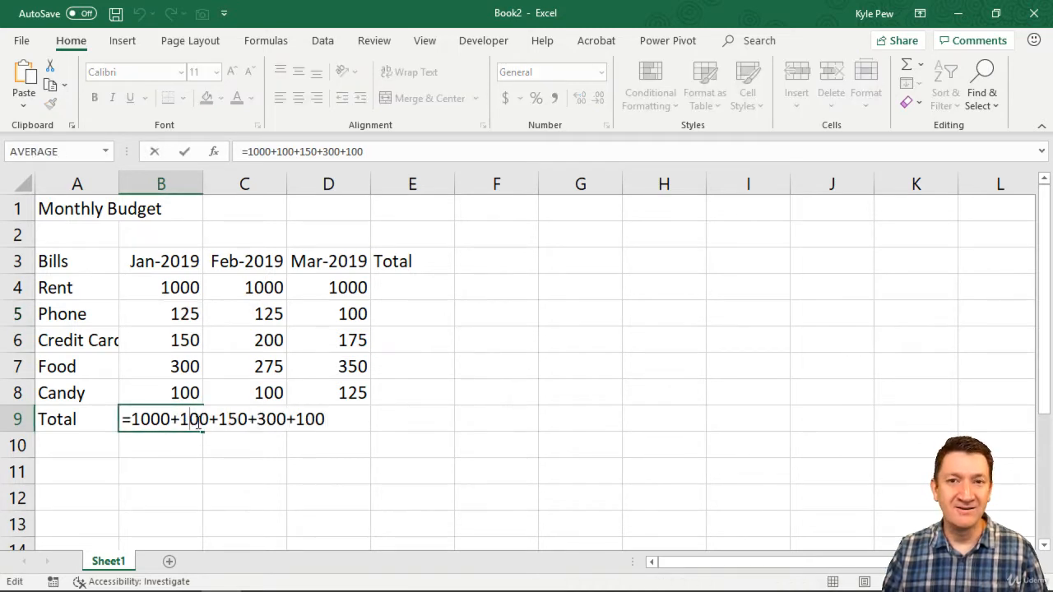
{"action": "double_click", "coordinate": [201, 419]}
{"action": "type", "text": "125"}
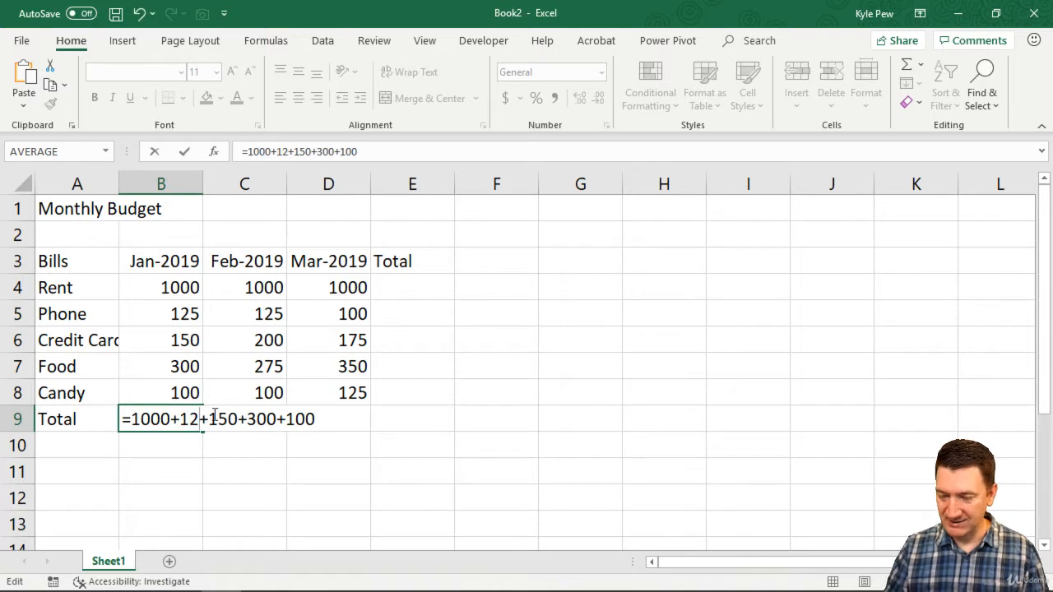
{"action": "key", "text": "Return"}
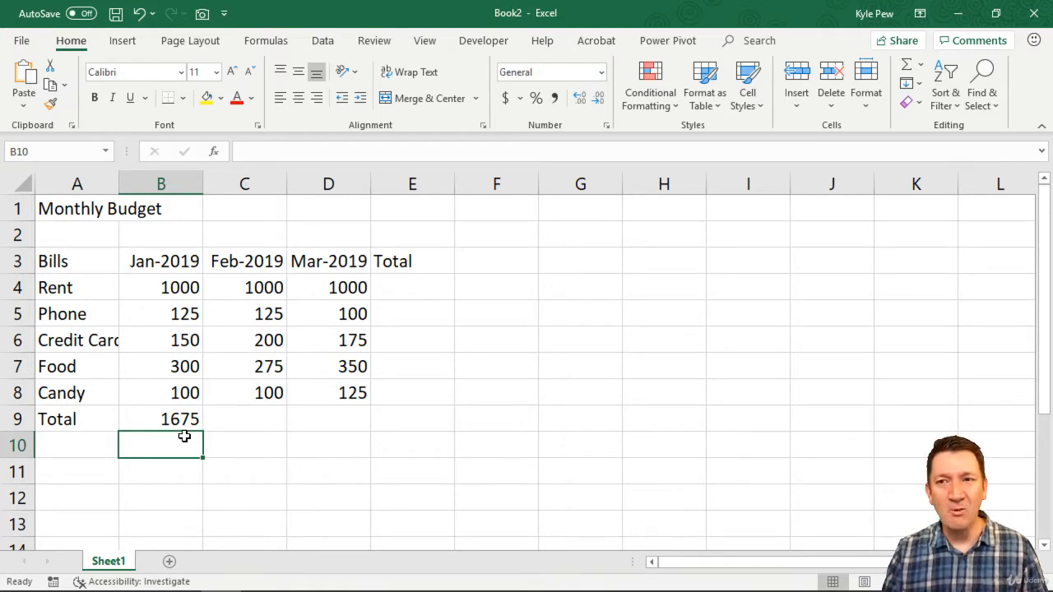
Set the January Phone amount in B5 to 100 and clear the total formula from B9
{"action": "left_click", "coordinate": [181, 312]}
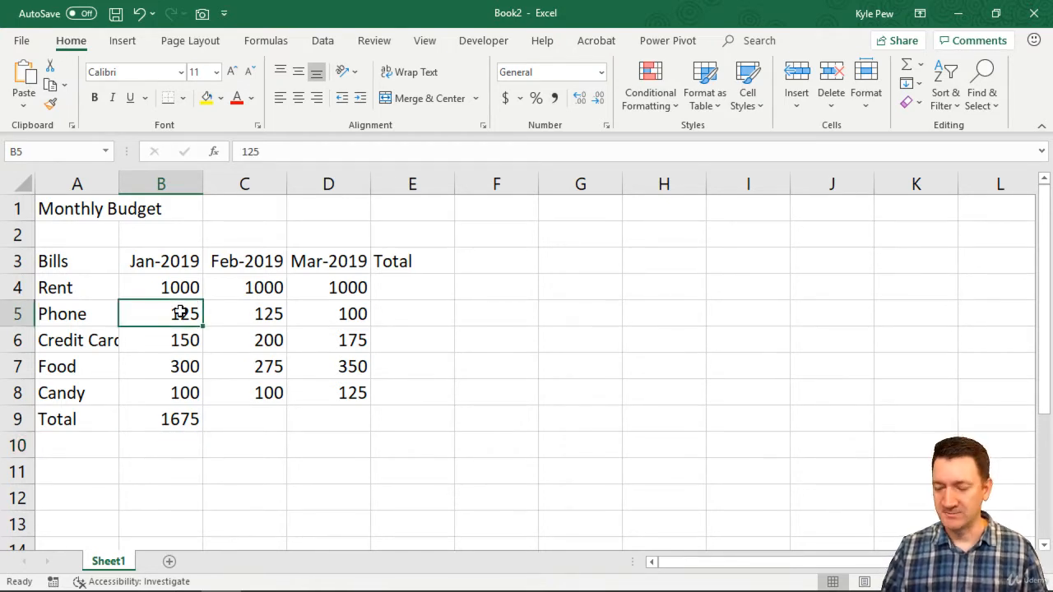
{"action": "type", "text": "100"}
{"action": "left_click", "coordinate": [179, 421]}
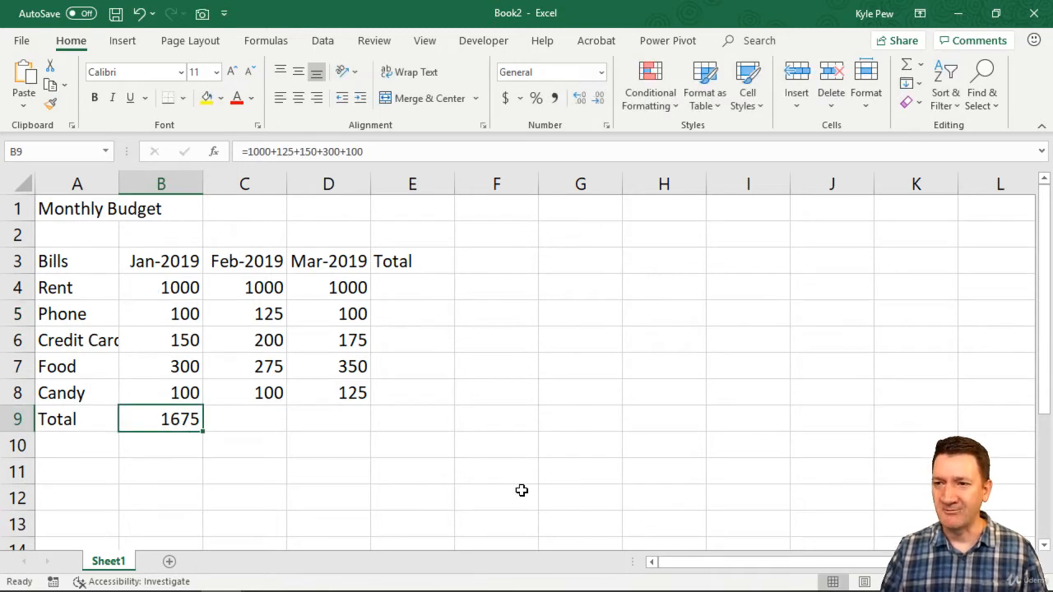
{"action": "key", "text": "Delete"}
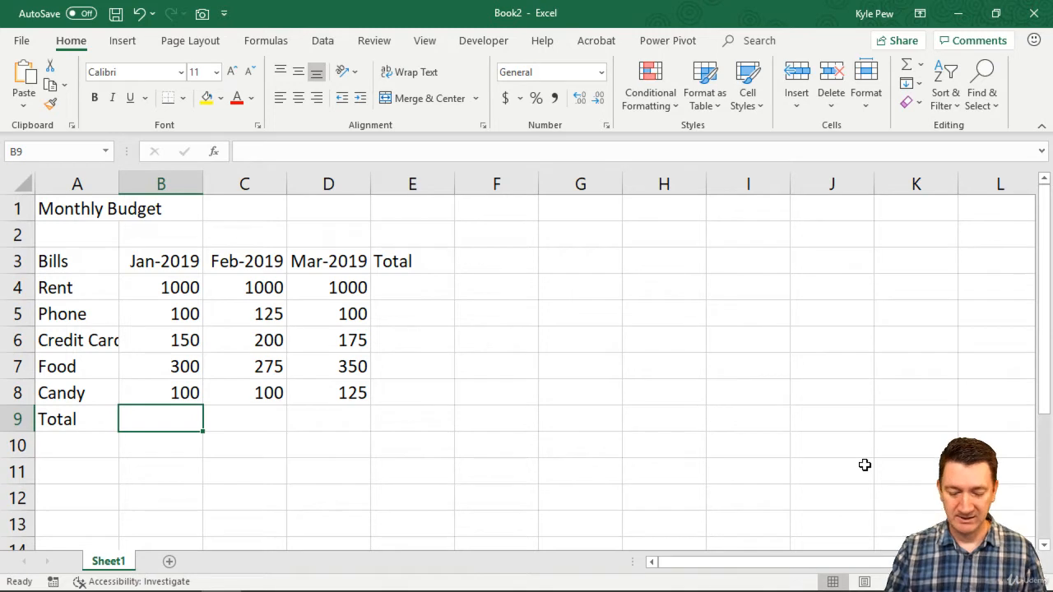
Enter the formula =B4+B5+B6+B7+B8 in B9 to total the January bills by cell reference
{"action": "type", "text": "="}
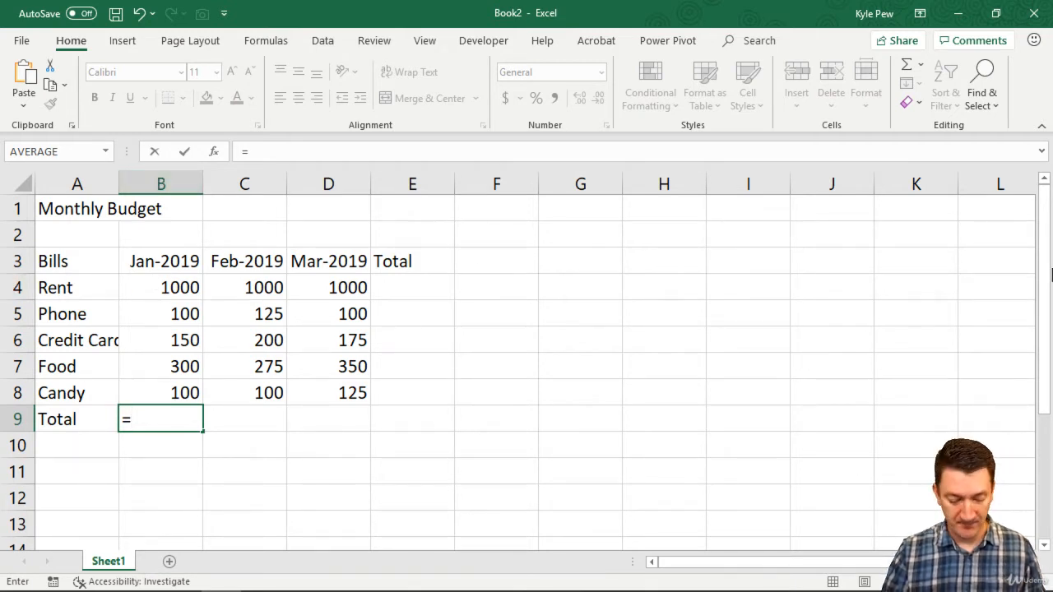
{"action": "type", "text": "B4"}
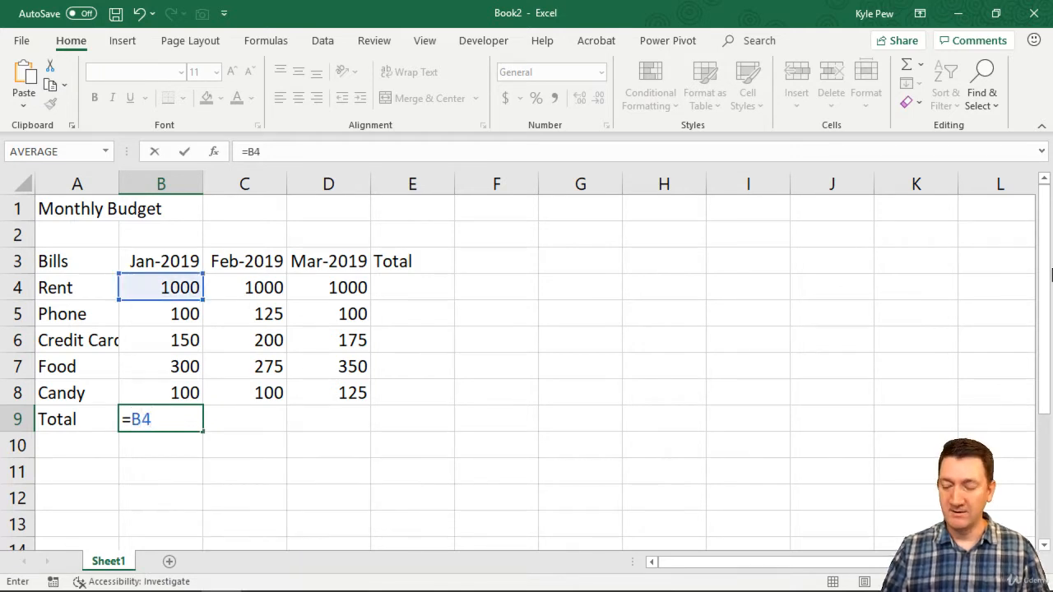
{"action": "type", "text": "+B5"}
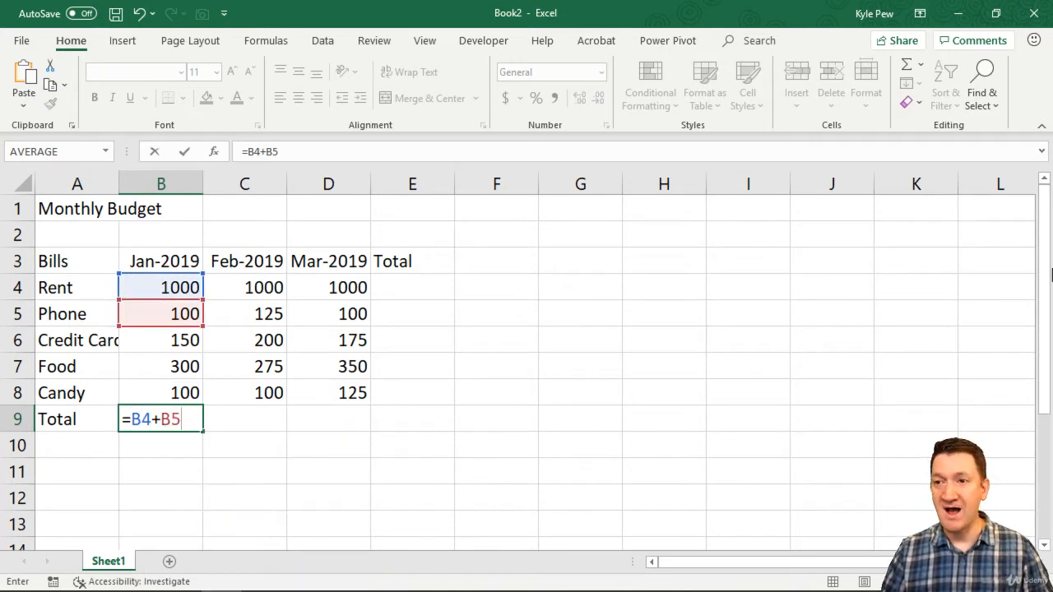
{"action": "type", "text": "+B6"}
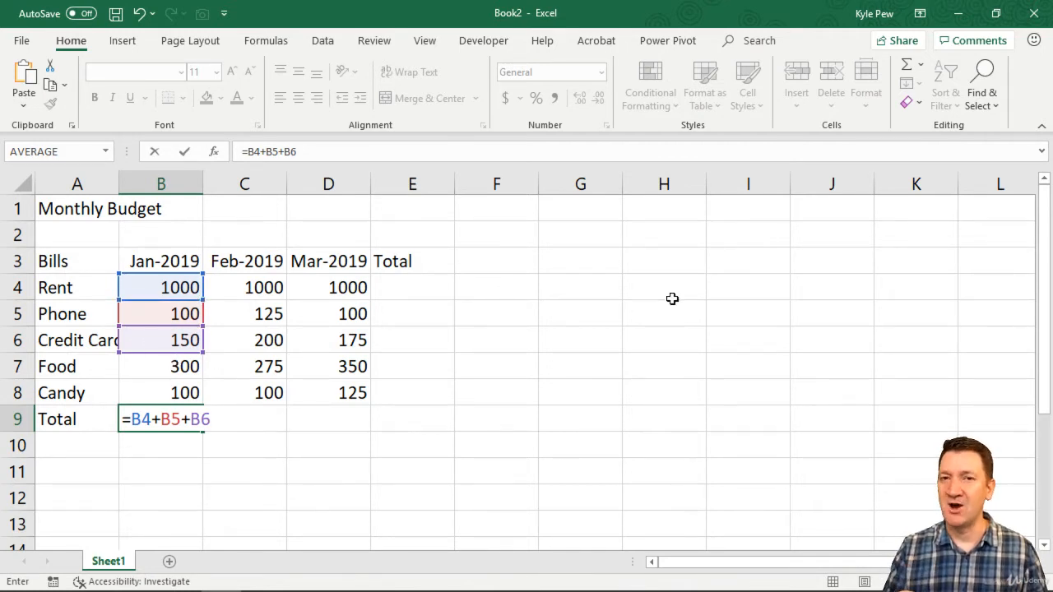
{"action": "type", "text": "+B7"}
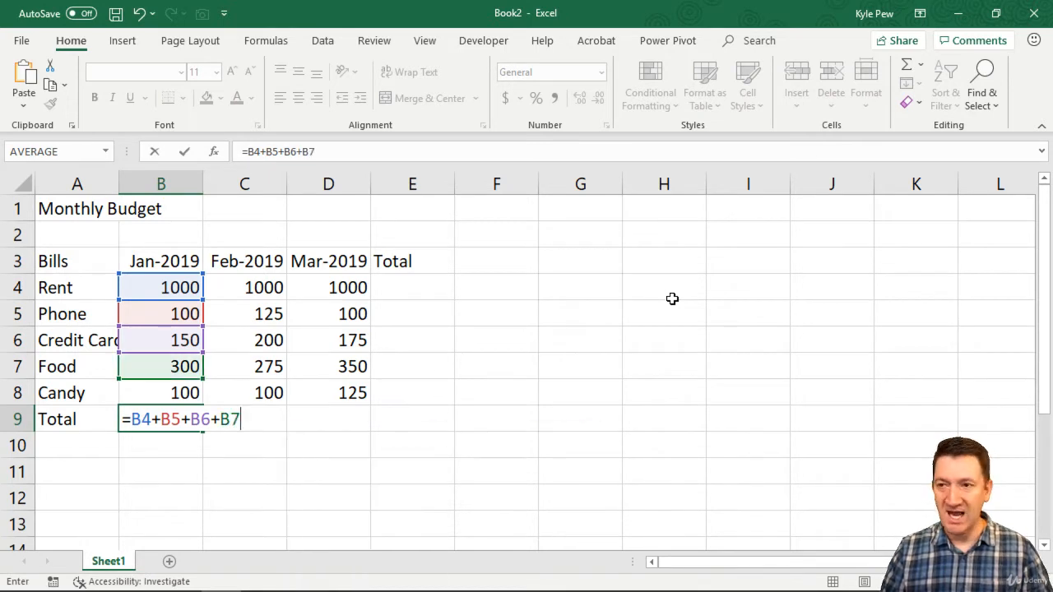
{"action": "key", "text": "BackSpace"}
{"action": "type", "text": "+B8"}
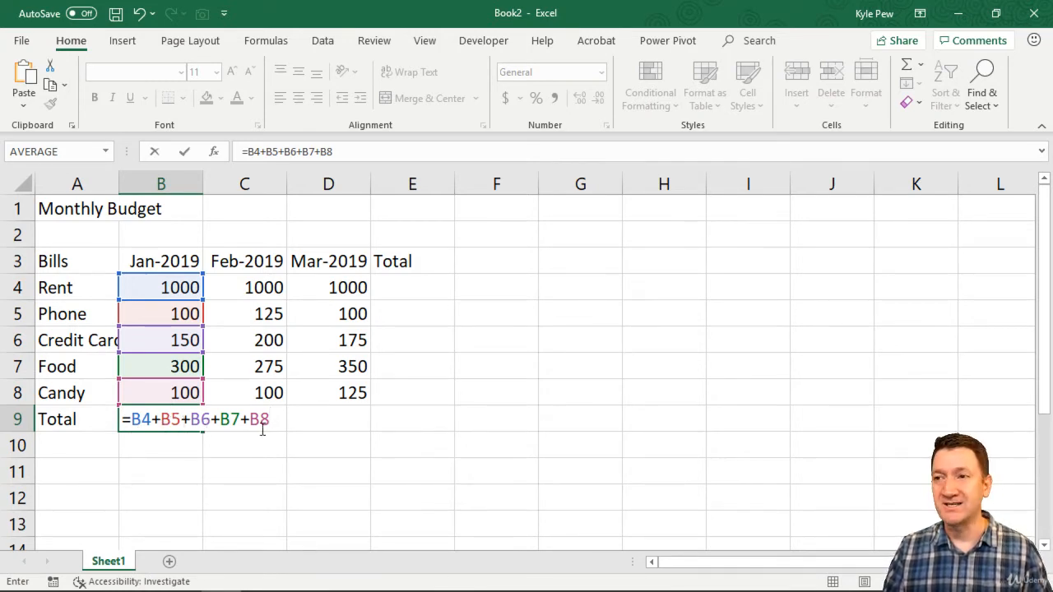
{"action": "key", "text": "Return"}
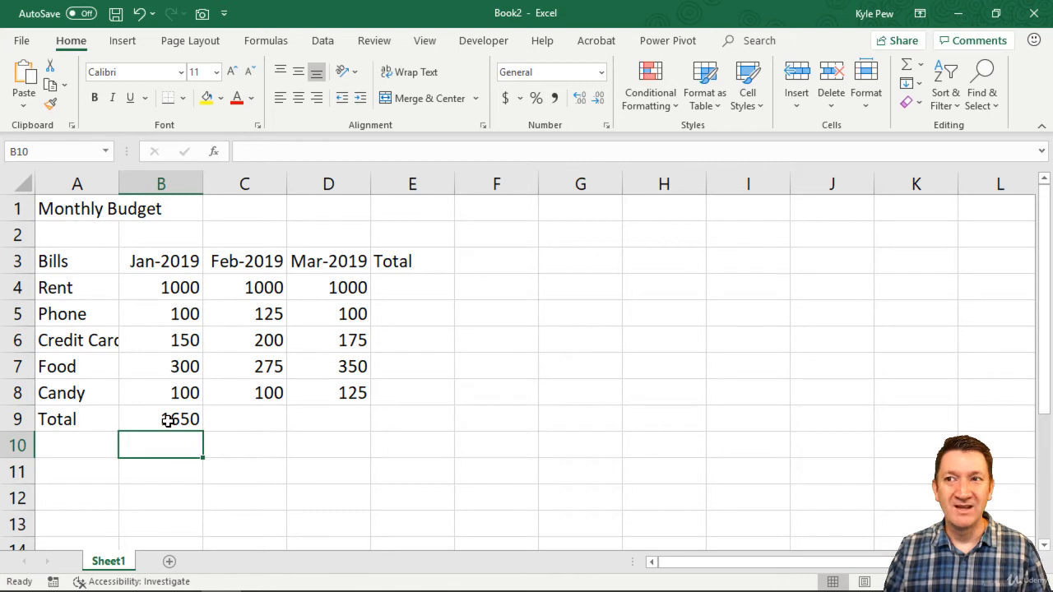
Set the January Phone amount in B5 to 125 and review the total formula in B9
{"action": "left_click", "coordinate": [171, 310]}
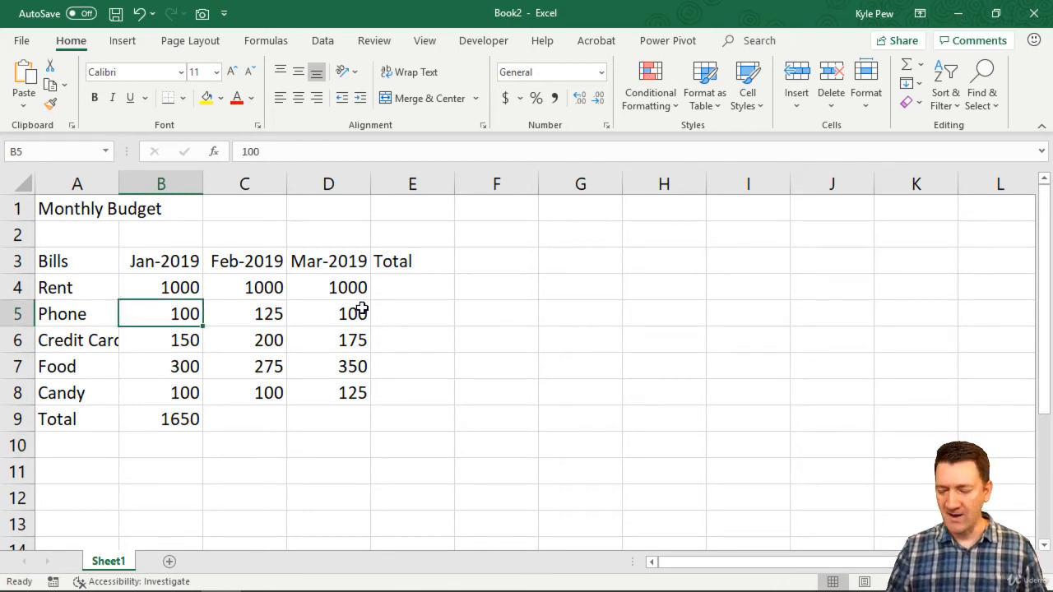
{"action": "type", "text": "125"}
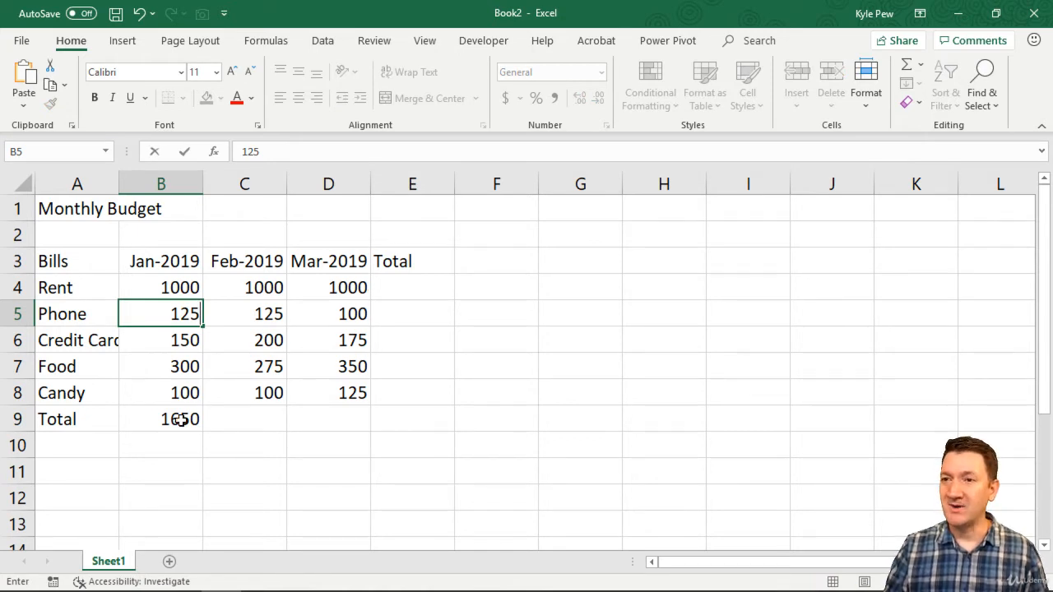
{"action": "key", "text": "Return"}
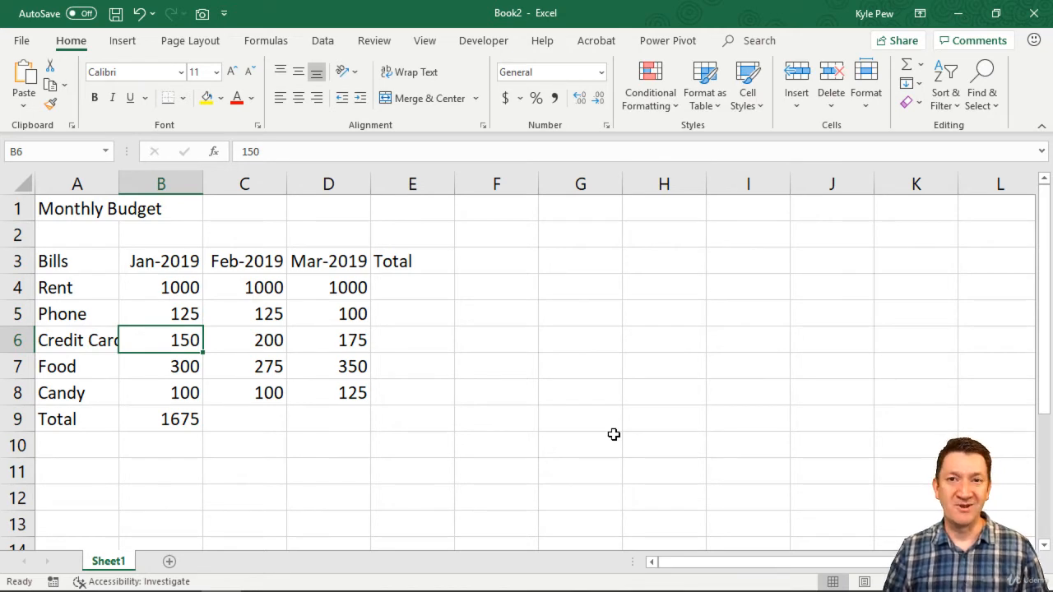
{"action": "double_click", "coordinate": [180, 418]}
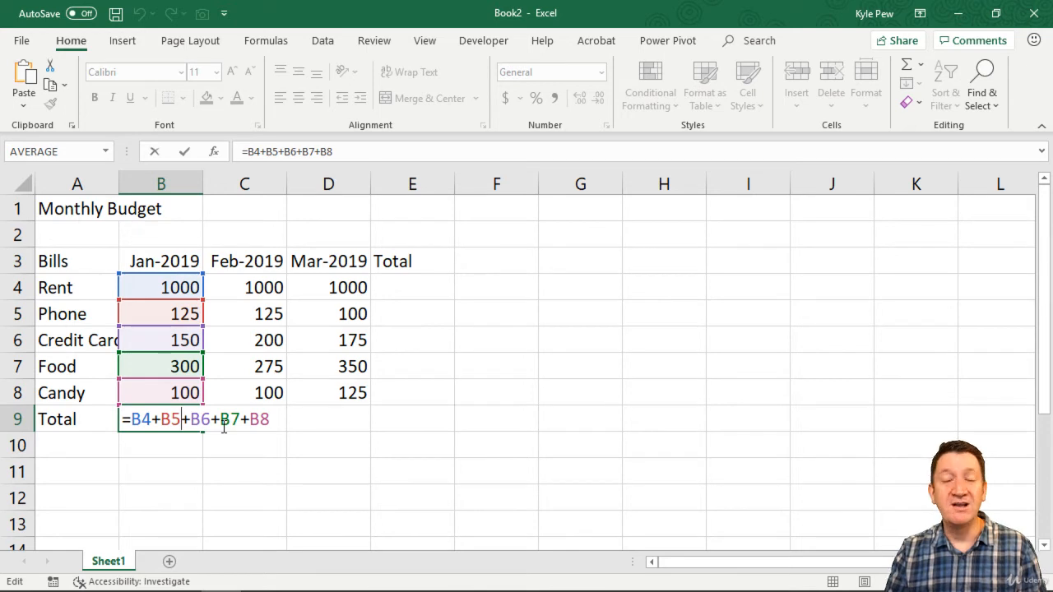
{"action": "key", "text": "ctrl+Return"}
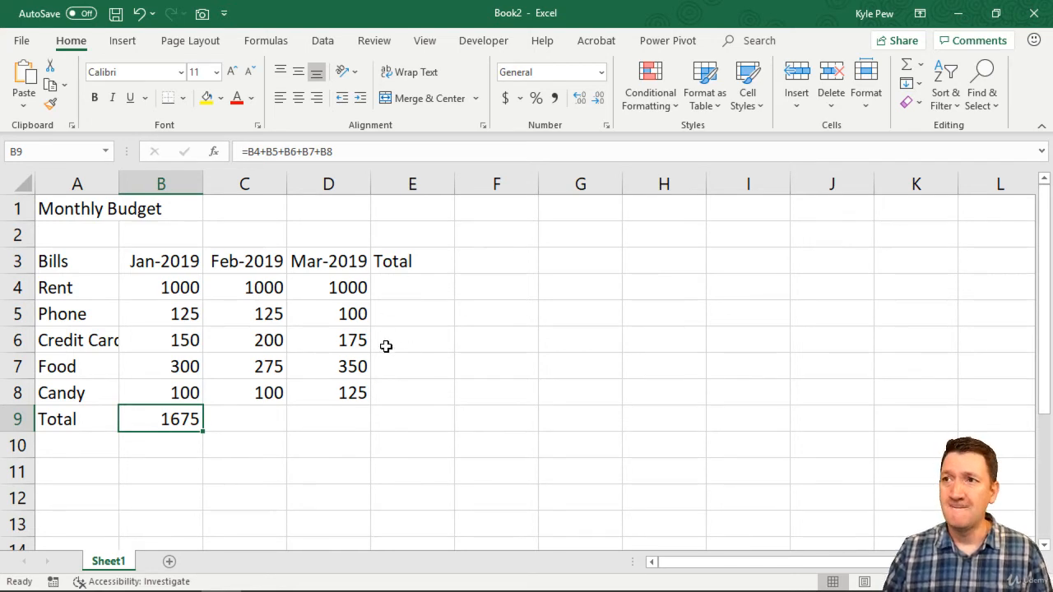
Enter the formula =B4+C4+D4 in E4 to total Rent across January, February and March
{"action": "left_click", "coordinate": [240, 418]}
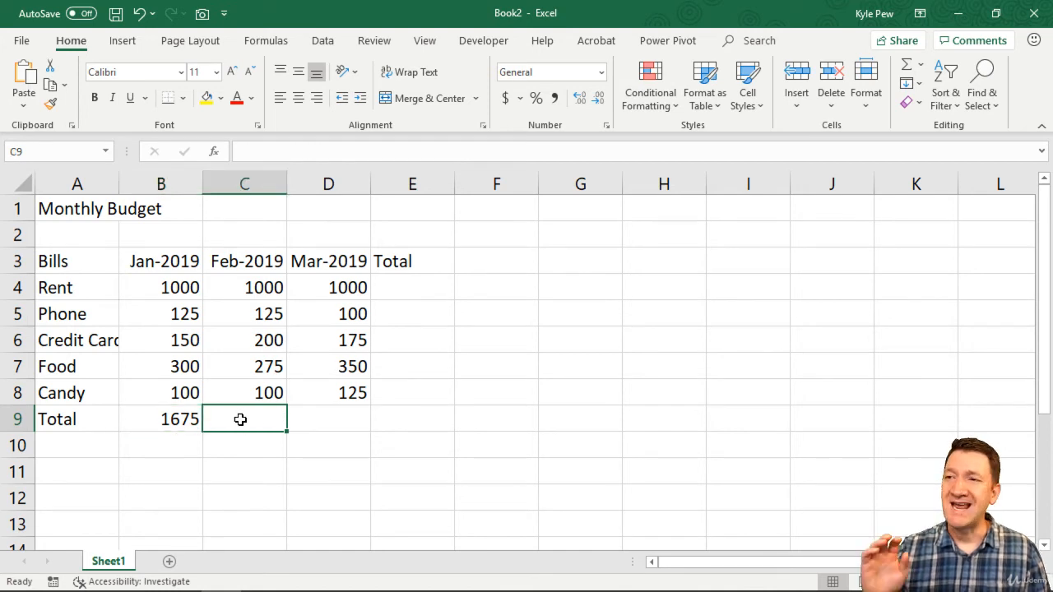
{"action": "left_click", "coordinate": [313, 421]}
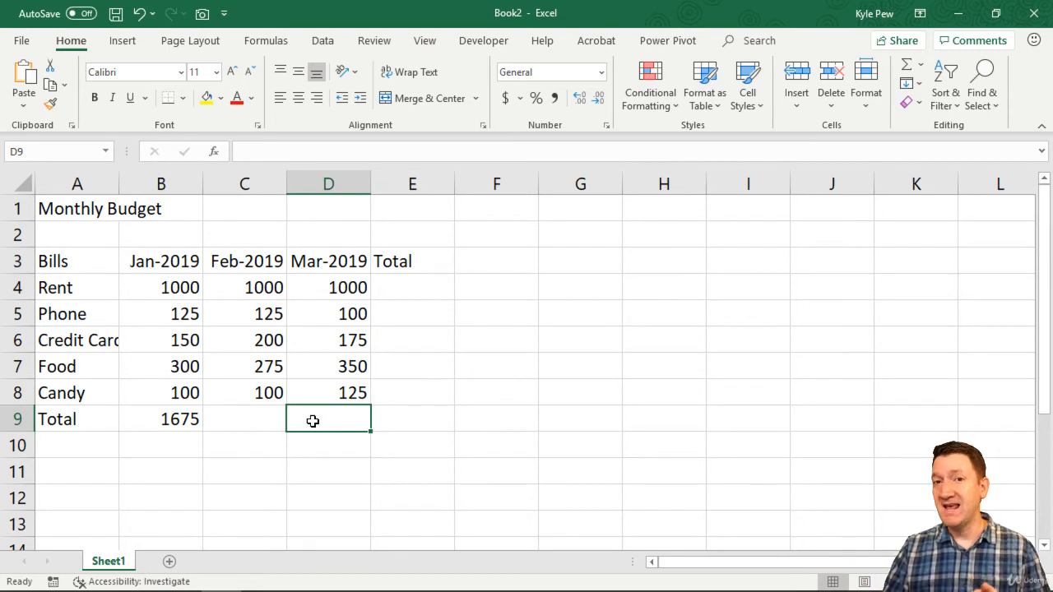
{"action": "left_click", "coordinate": [398, 287]}
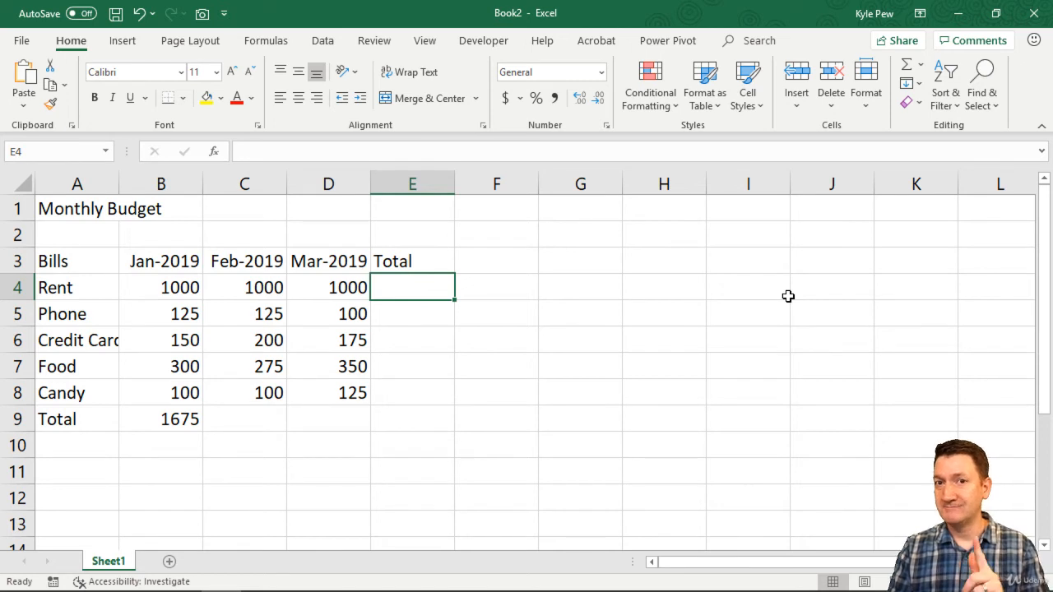
{"action": "type", "text": "="}
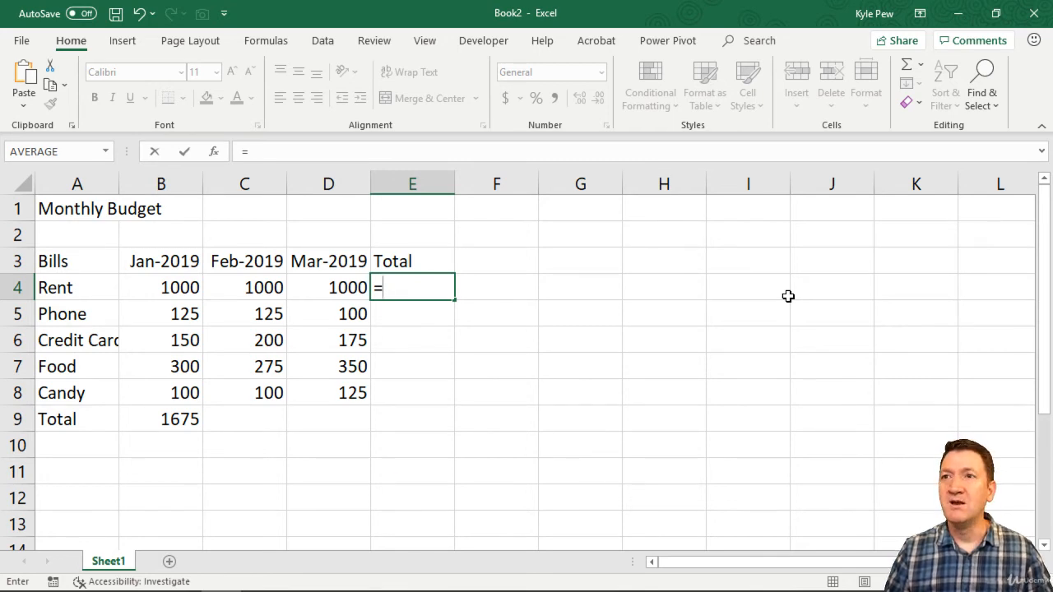
{"action": "type", "text": "B4"}
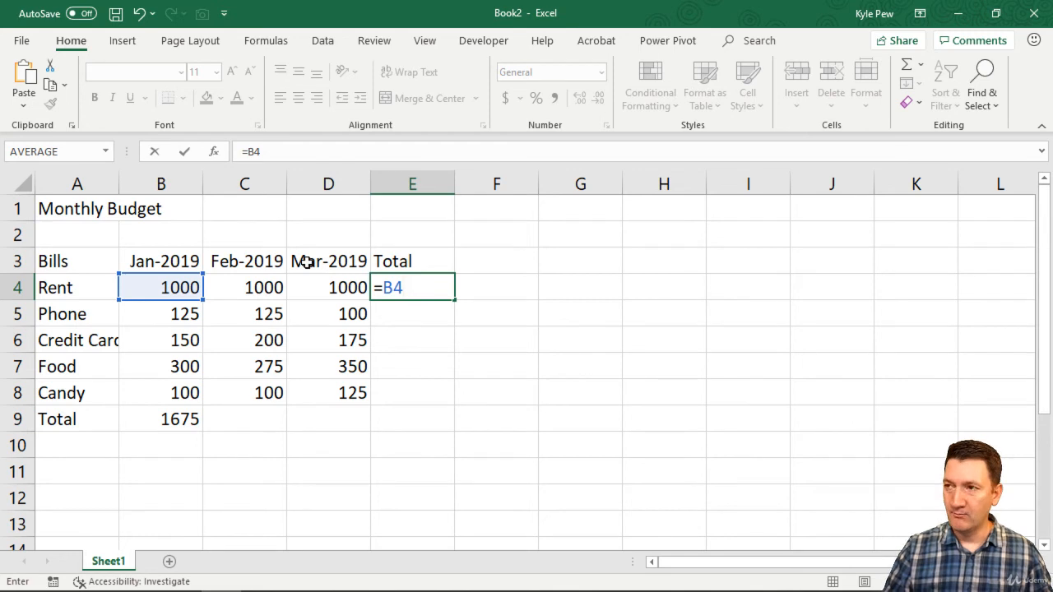
{"action": "type", "text": "+"}
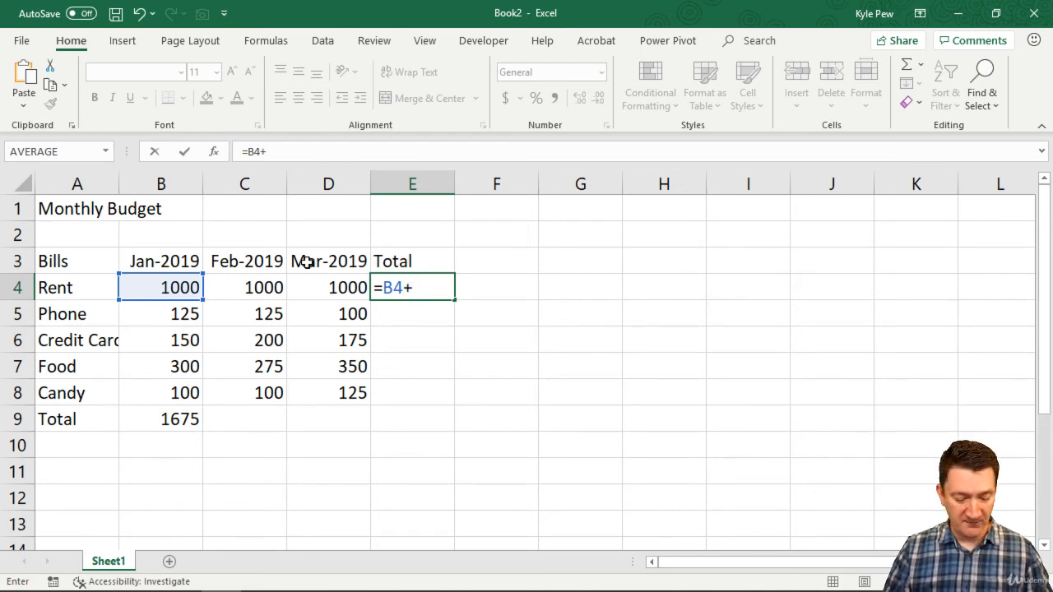
{"action": "type", "text": "C4"}
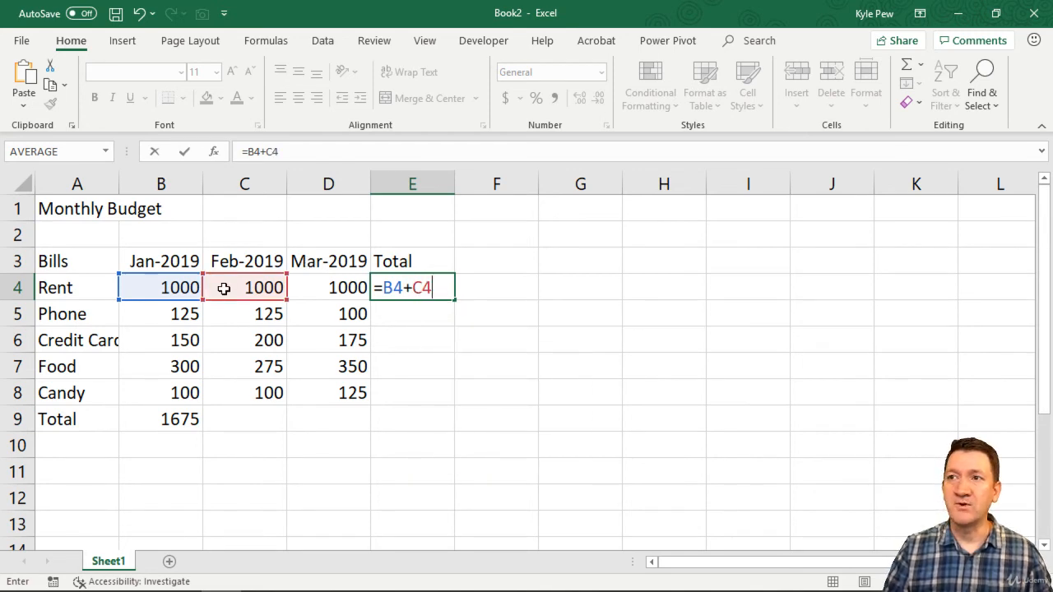
{"action": "type", "text": "+D4"}
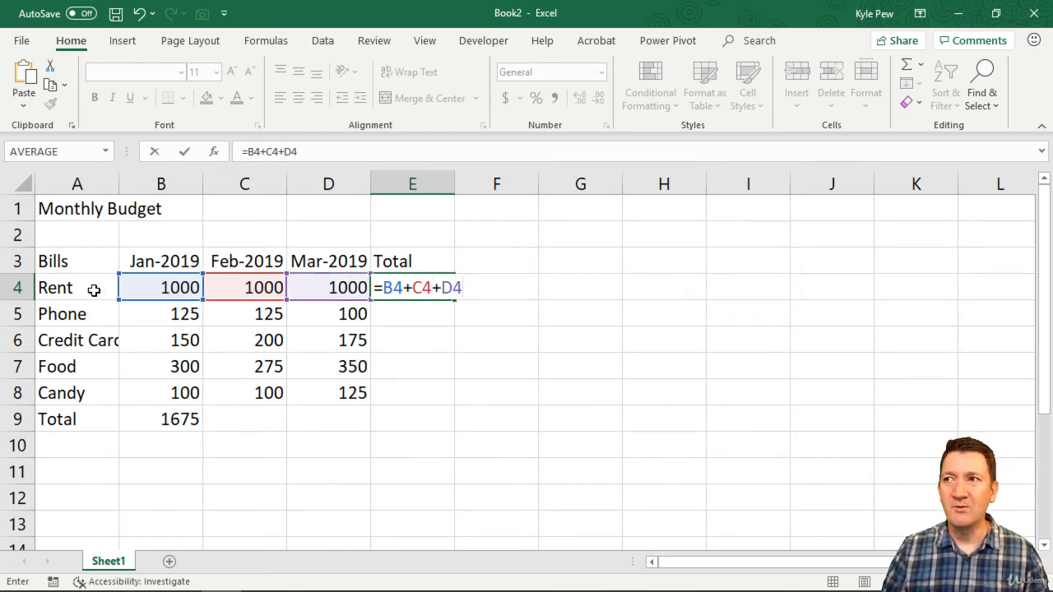
{"action": "key", "text": "Return"}
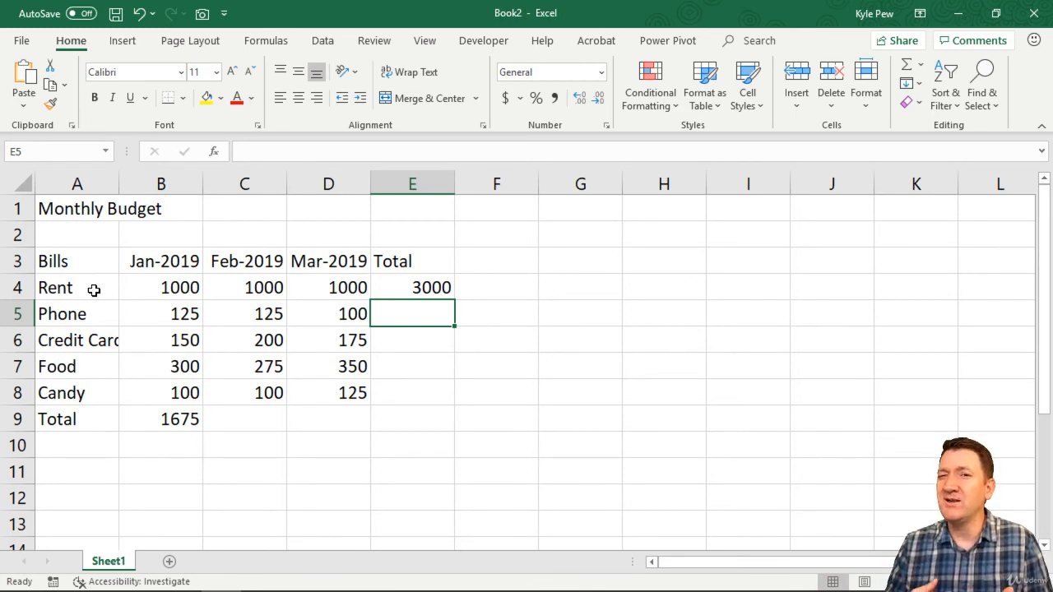
Examine the cell references used by the January total formula in B9
{"action": "double_click", "coordinate": [186, 418]}
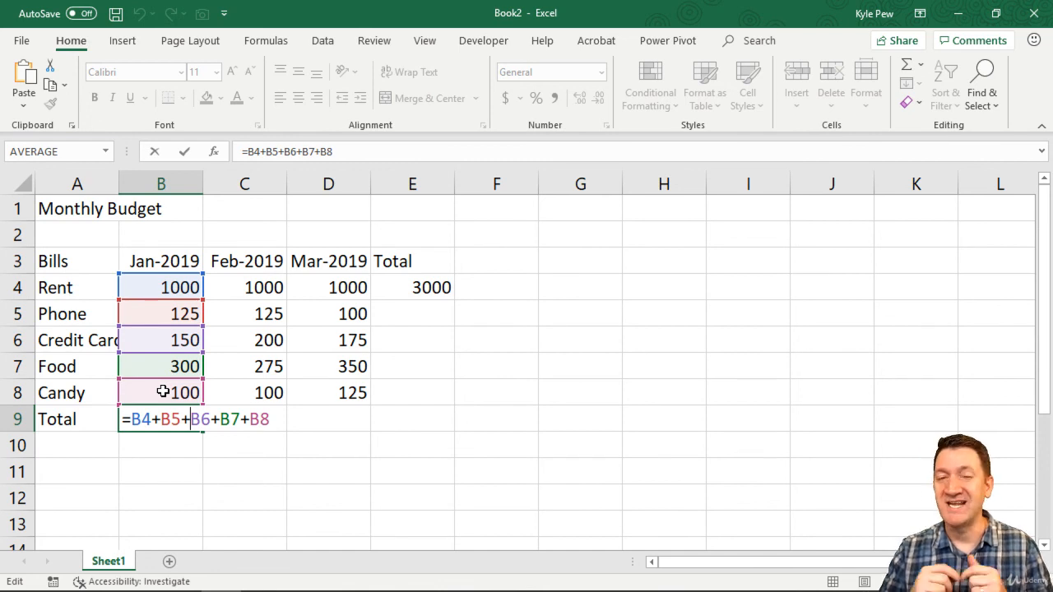
{"action": "key", "text": "Return"}
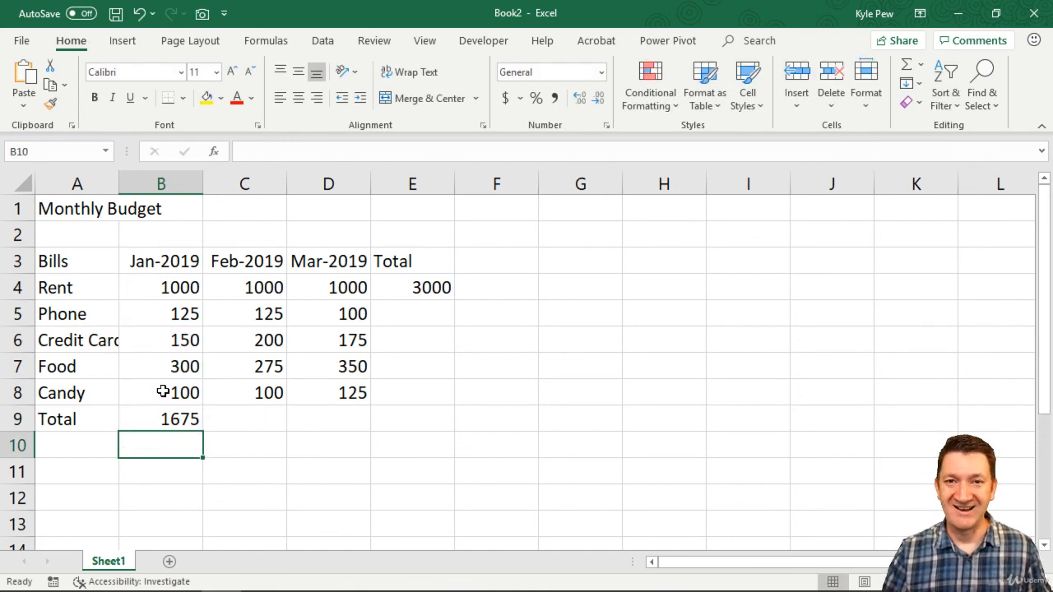